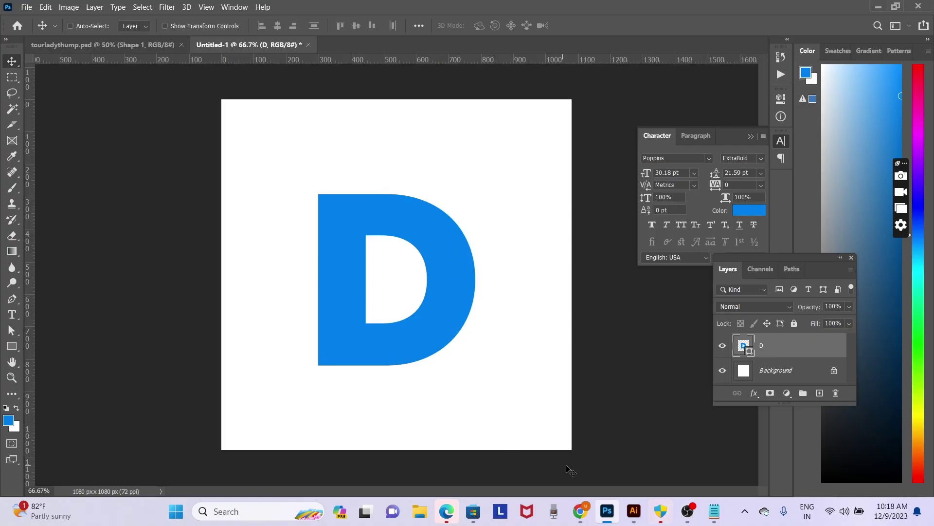
# Search Google Images for 'dubai' and browse the results
pyautogui.click(576, 511)
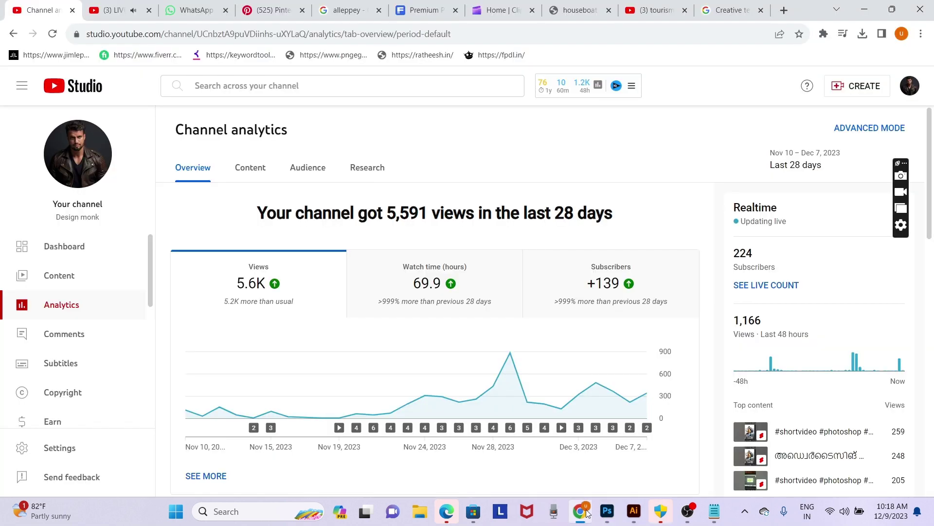
pyautogui.click(740, 21)
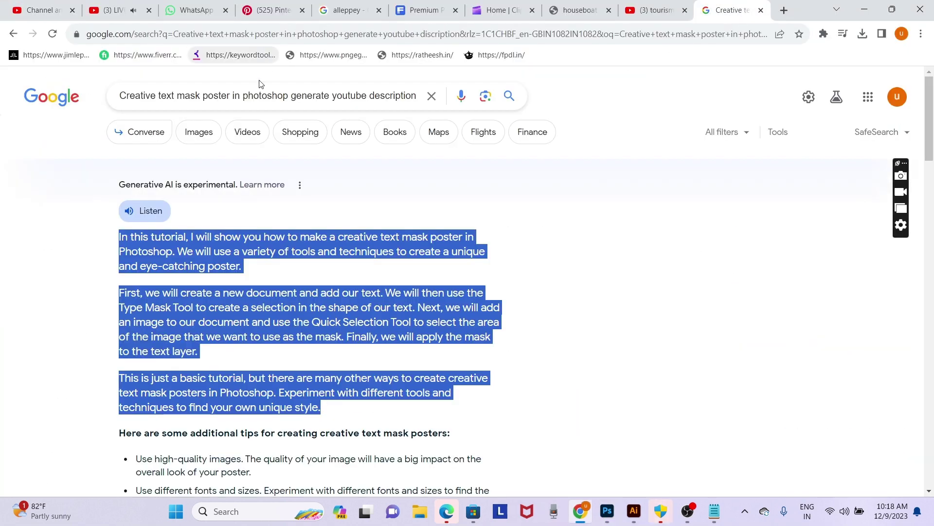
pyautogui.click(248, 96)
pyautogui.hotkey('ctrl', 'a')
pyautogui.write('d')
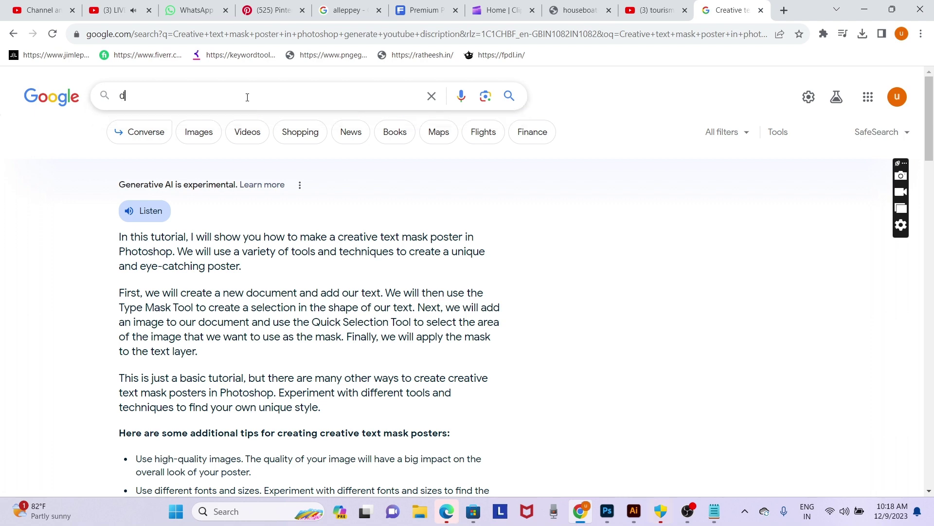
pyautogui.write('ubai')
pyautogui.press('Return')
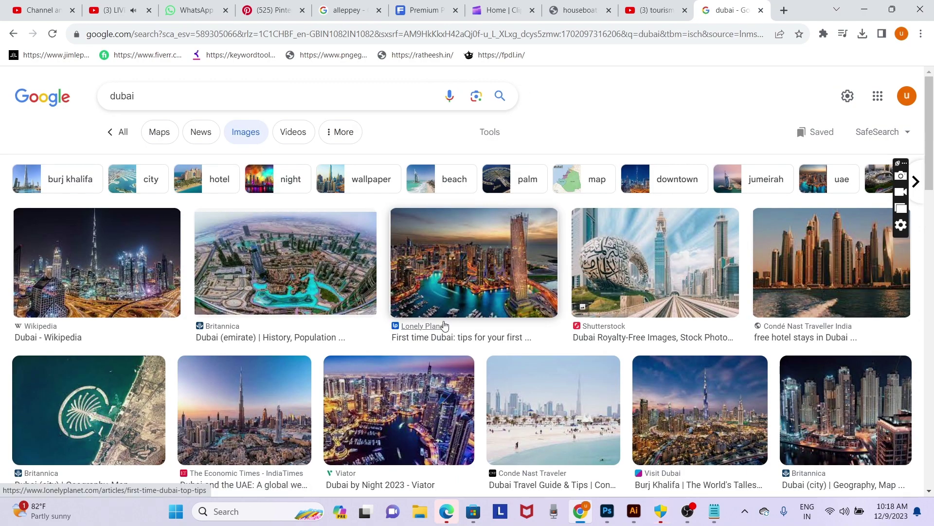
pyautogui.scroll(-1, 446, 326)
pyautogui.scroll(-4, 446, 326)
pyautogui.scroll(-2, 445, 326)
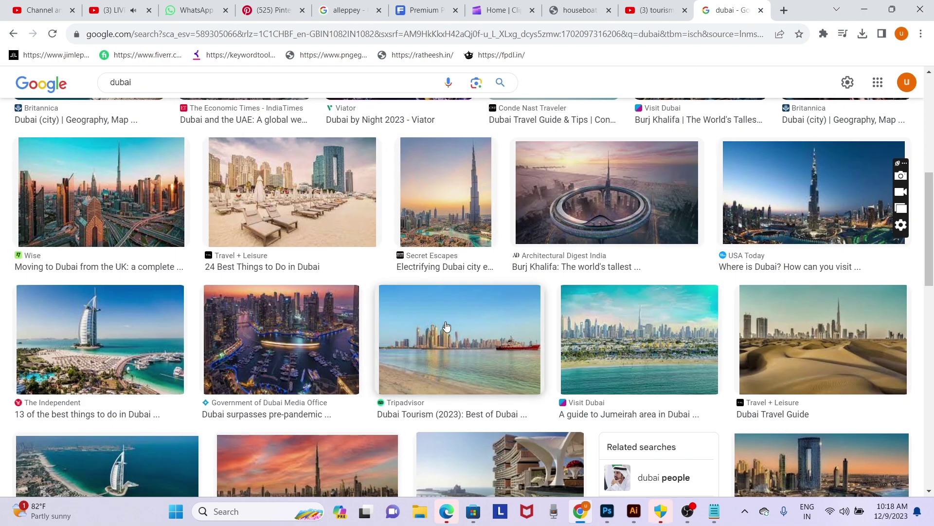
pyautogui.scroll(-2, 446, 326)
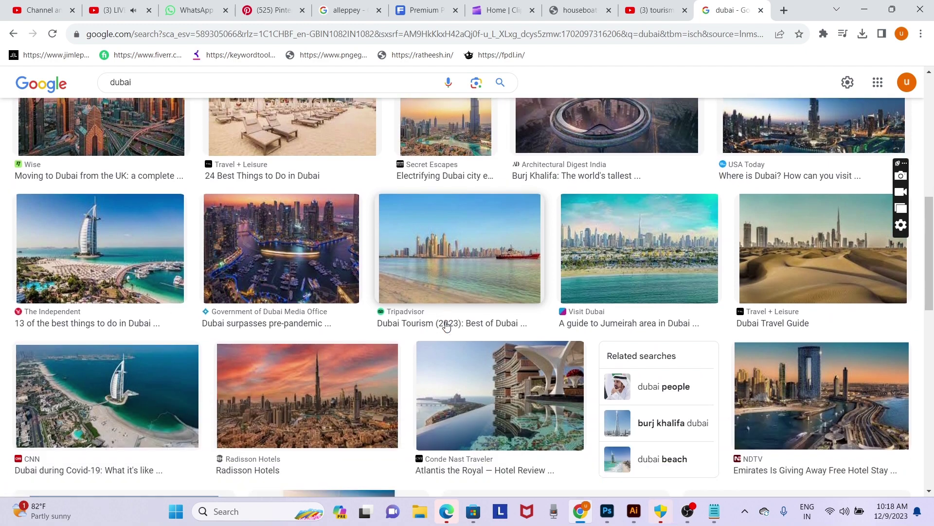
pyautogui.scroll(-2, 446, 326)
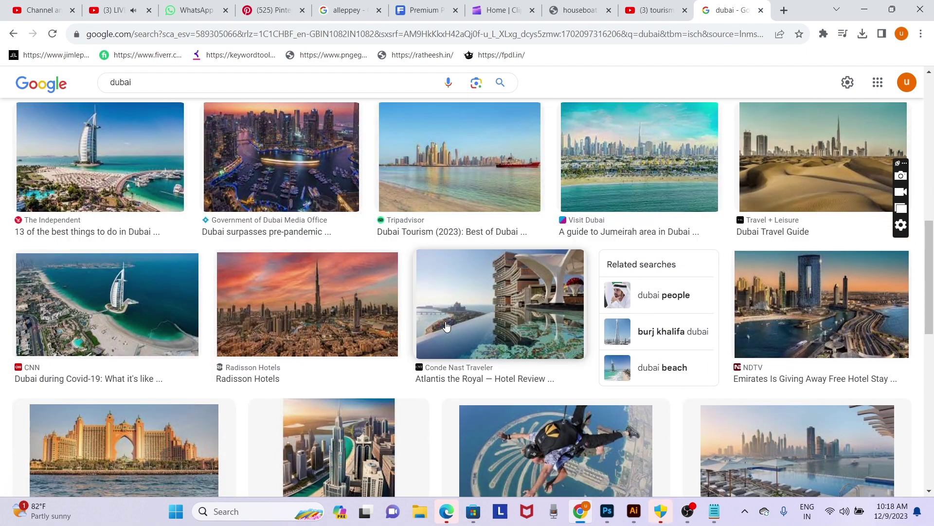
pyautogui.scroll(-1, 446, 326)
pyautogui.scroll(-4, 446, 326)
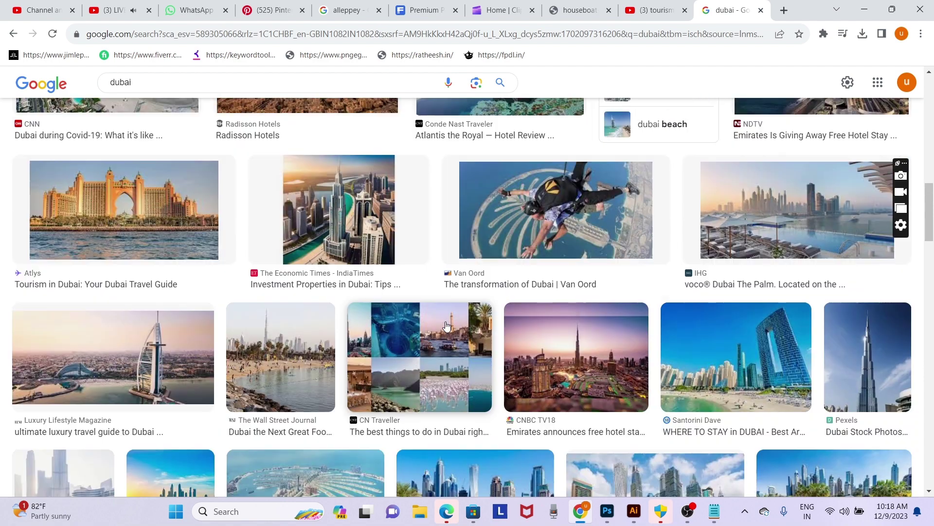
pyautogui.scroll(-4, 447, 325)
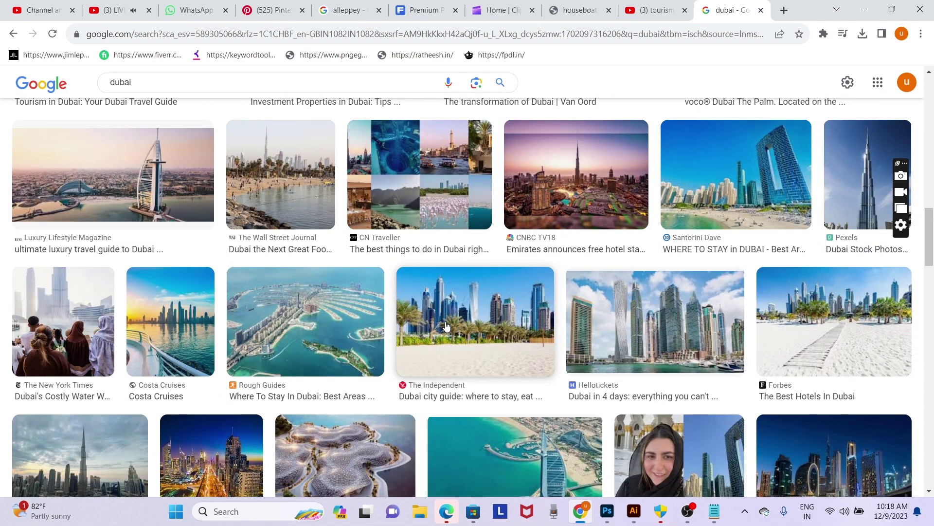
# Refine the search to 'dubai city' and scroll through the image results
pyautogui.click(216, 75)
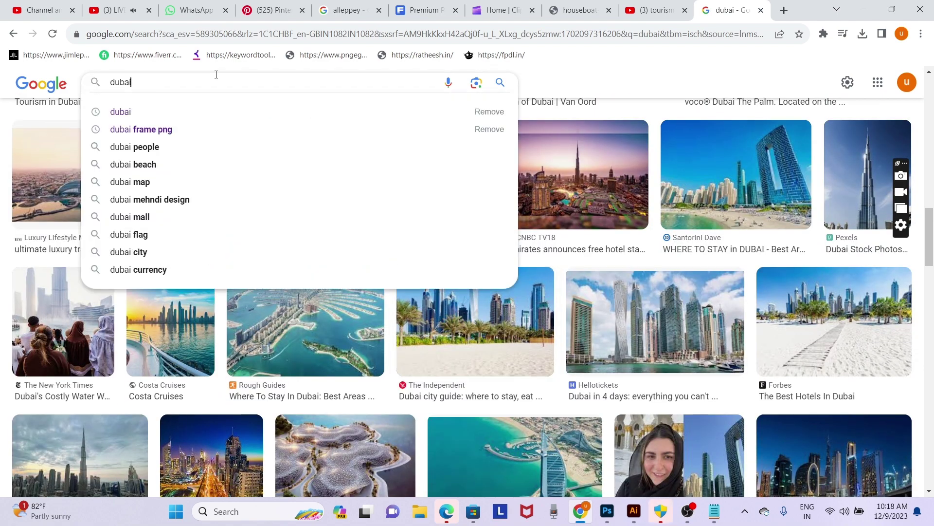
pyautogui.write('city')
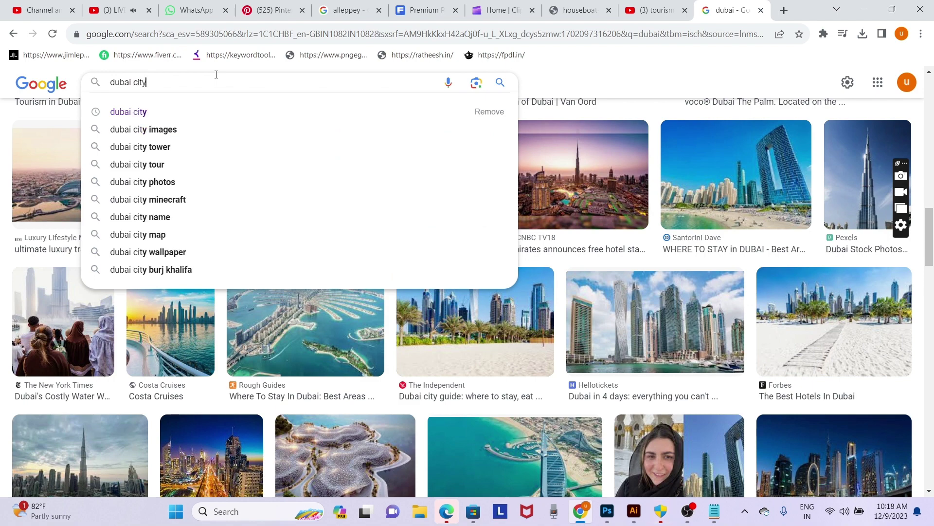
pyautogui.press('Return')
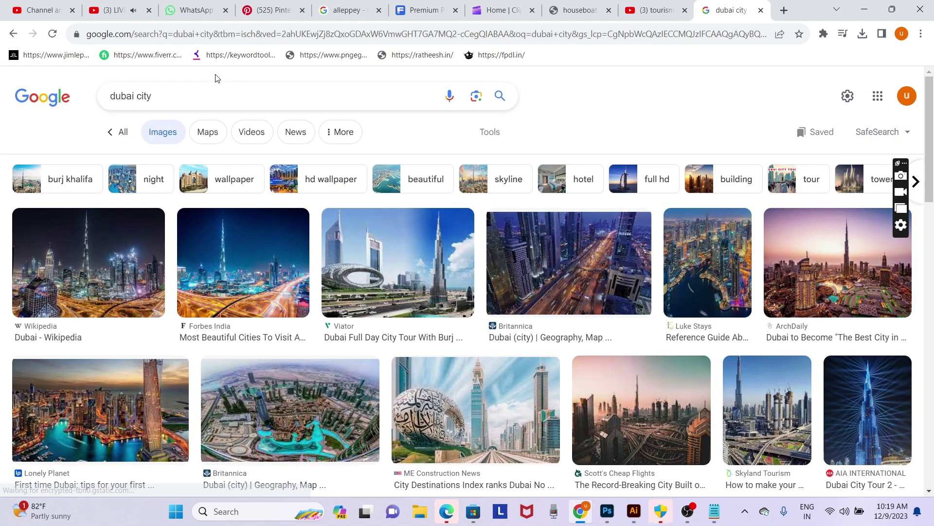
pyautogui.scroll(-3, 358, 243)
pyautogui.scroll(-1, 359, 242)
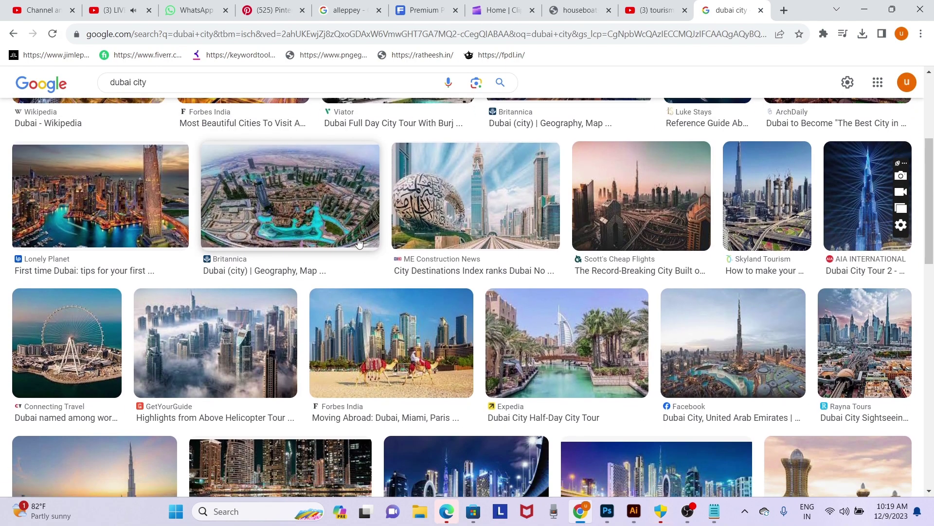
pyautogui.scroll(-5, 358, 242)
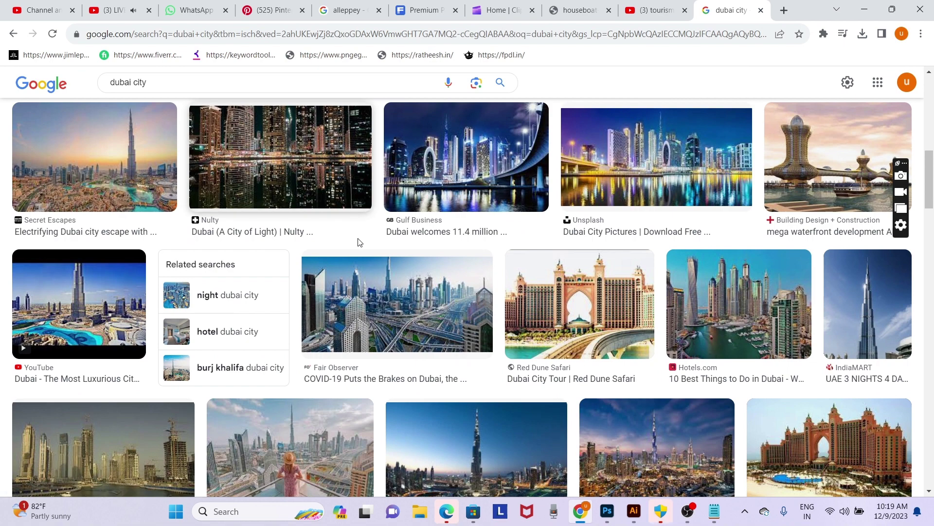
pyautogui.scroll(-3, 359, 242)
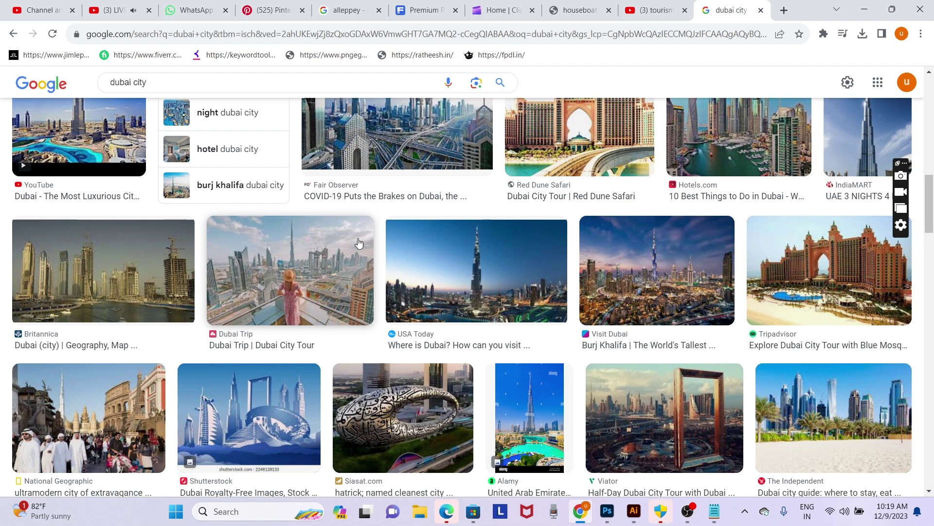
pyautogui.scroll(-1, 359, 242)
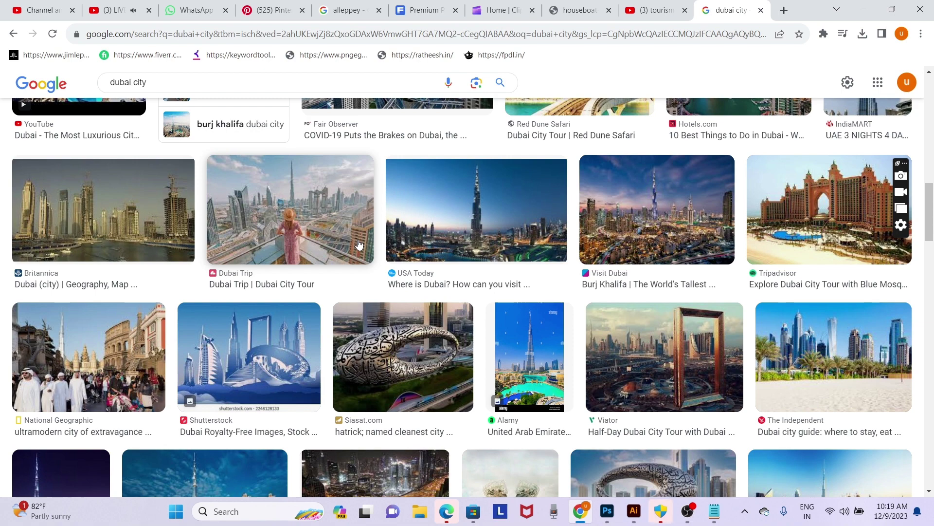
pyautogui.scroll(-4, 358, 244)
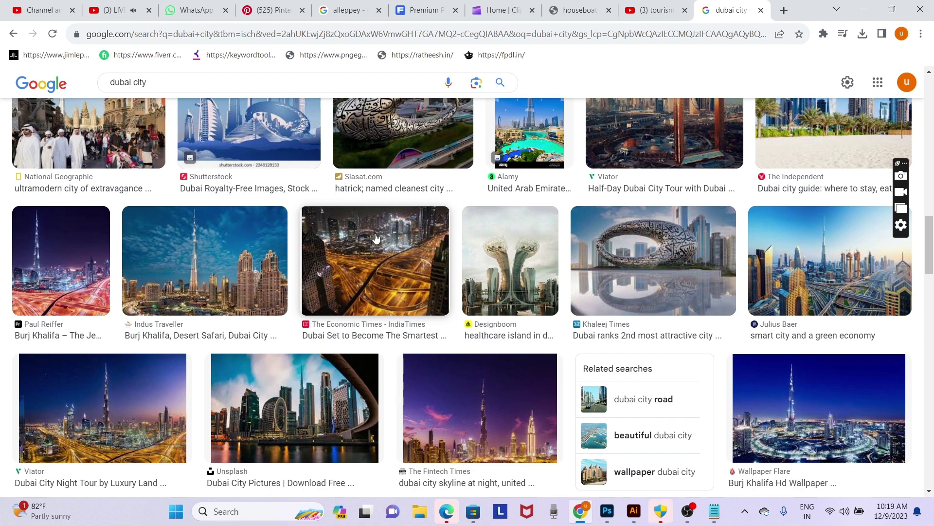
# Preview the Khaleej Times Museum of the Future photo and browse related images
pyautogui.click(649, 252)
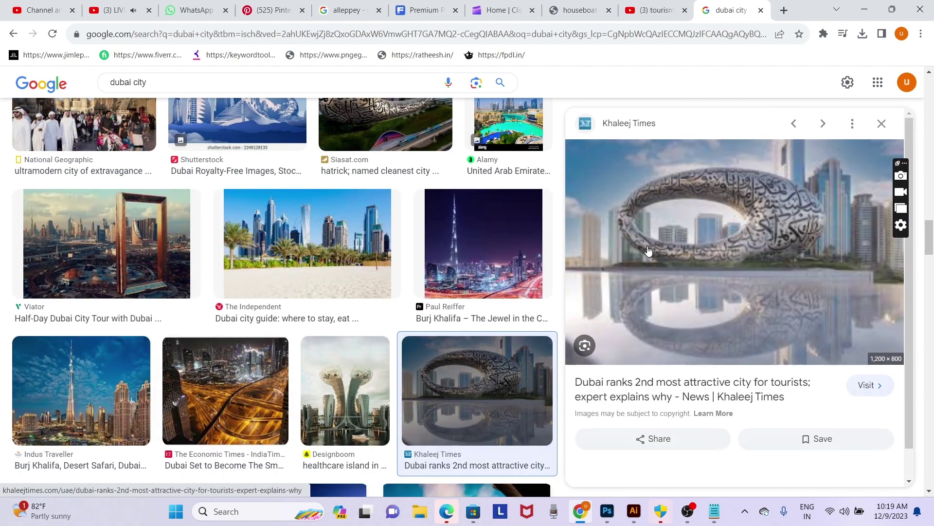
pyautogui.scroll(-5, 416, 252)
pyautogui.scroll(-7, 585, 282)
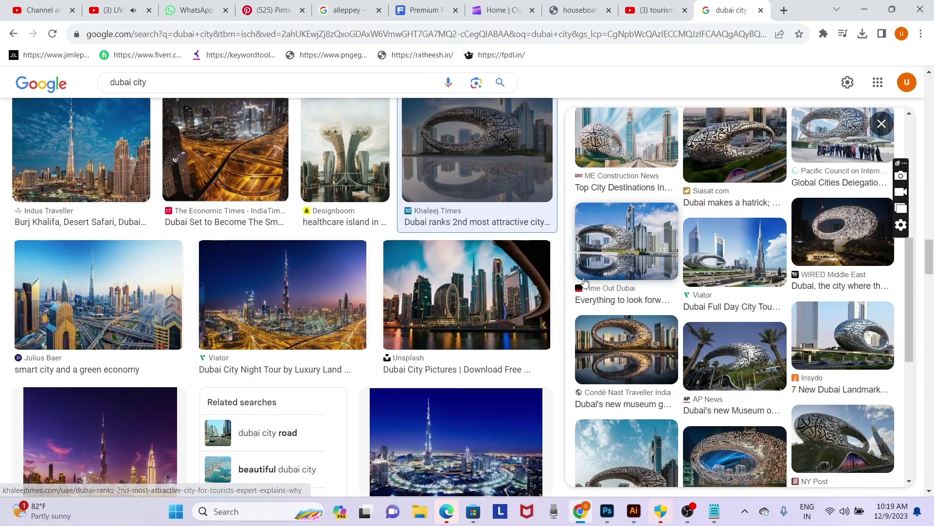
pyautogui.scroll(-1, 584, 283)
pyautogui.scroll(-4, 584, 282)
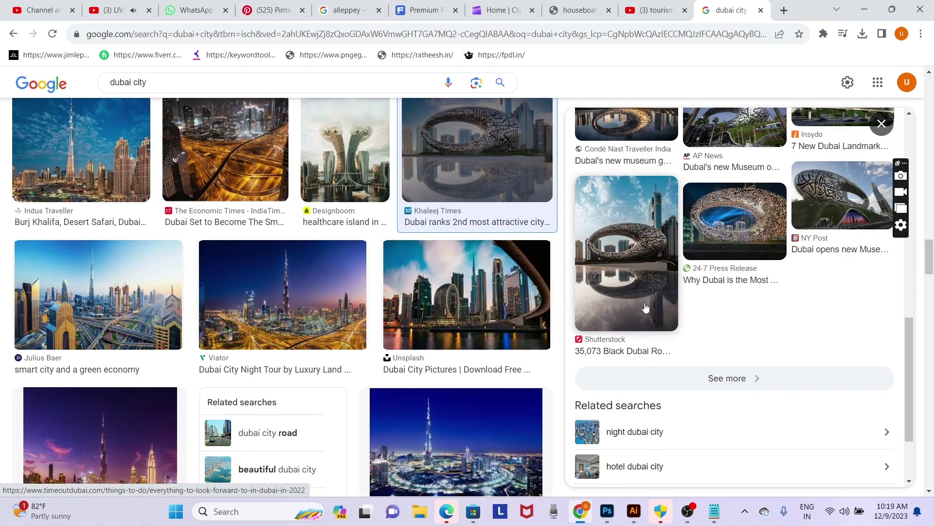
pyautogui.scroll(-5, 405, 305)
pyautogui.scroll(-1, 406, 306)
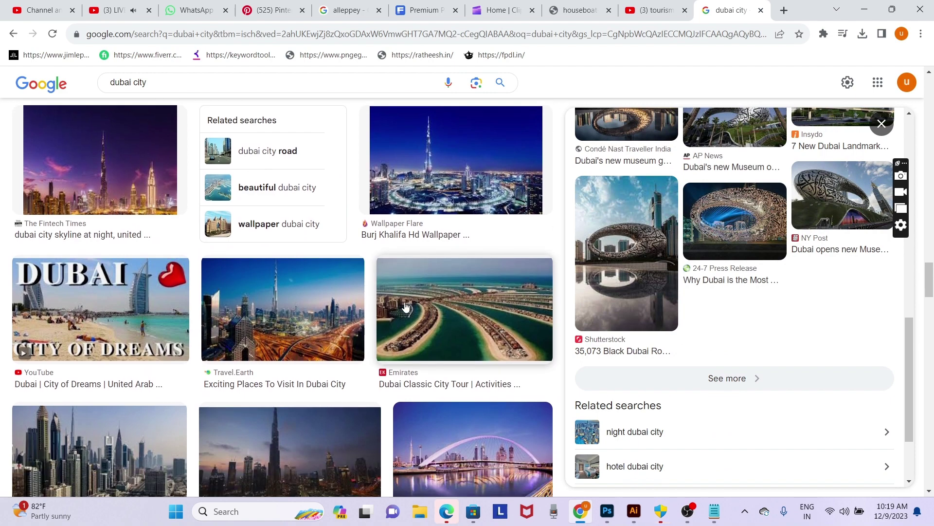
pyautogui.scroll(-4, 406, 306)
# Search Google Images for 'burj khalifa' and scroll the results
pyautogui.tripleClick(128, 81)
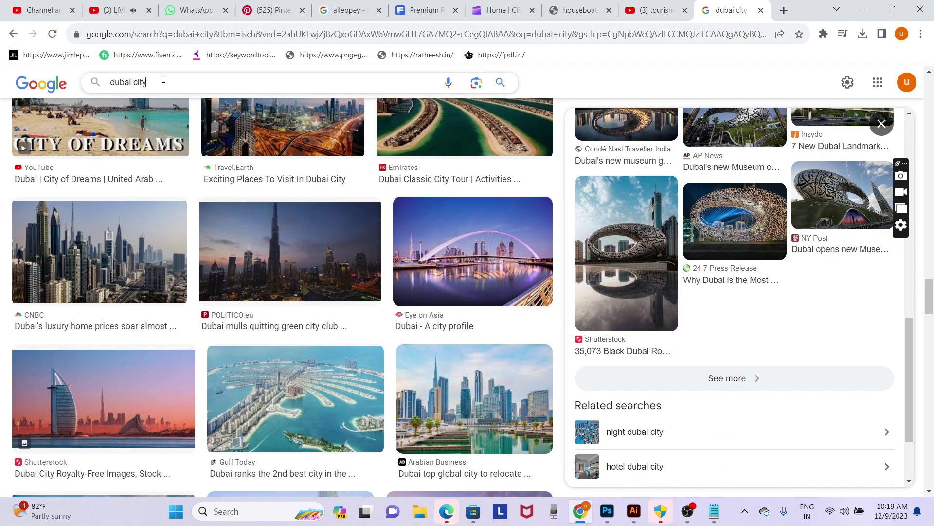
pyautogui.write('burj k')
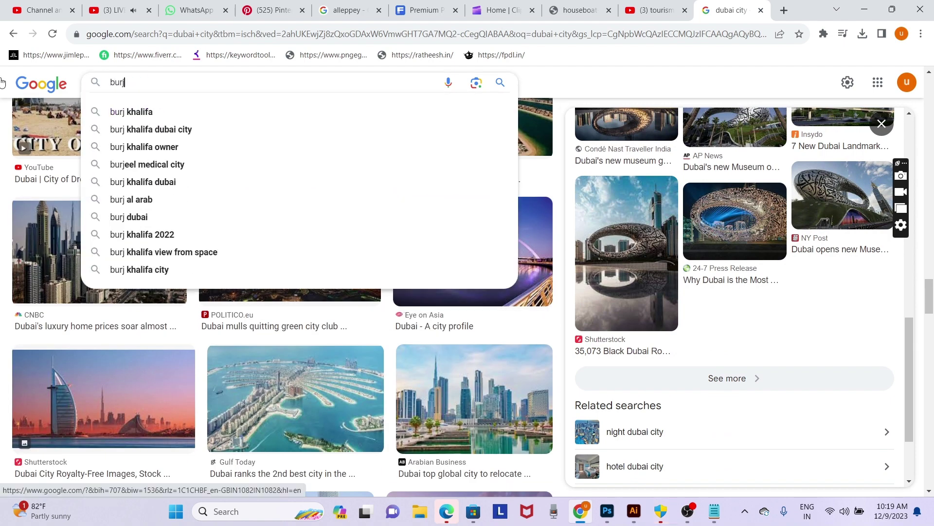
pyautogui.press('Down')
pyautogui.press('Return')
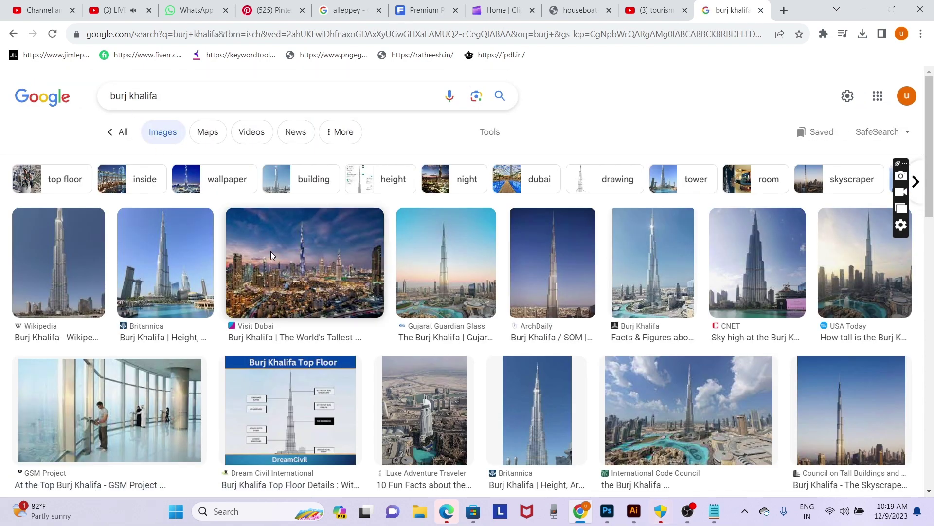
pyautogui.scroll(-1, 271, 251)
pyautogui.scroll(-4, 270, 251)
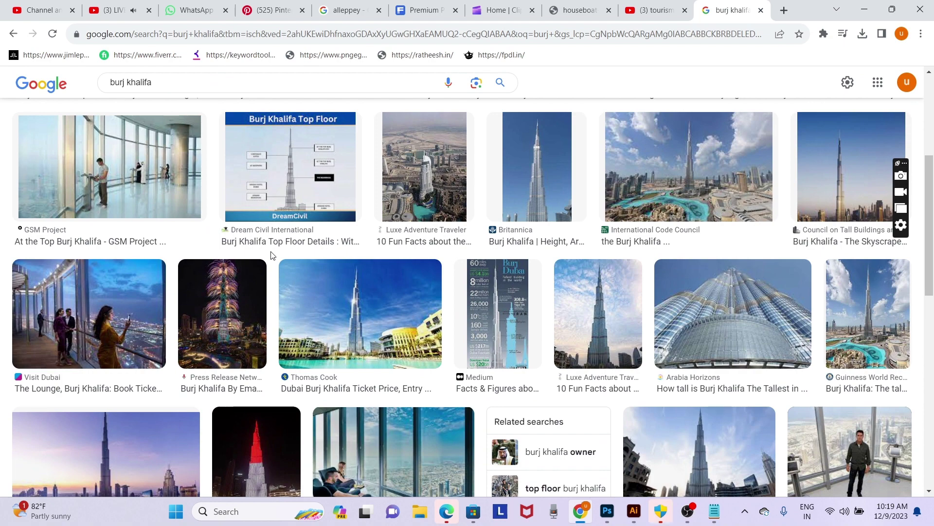
pyautogui.scroll(-5, 271, 255)
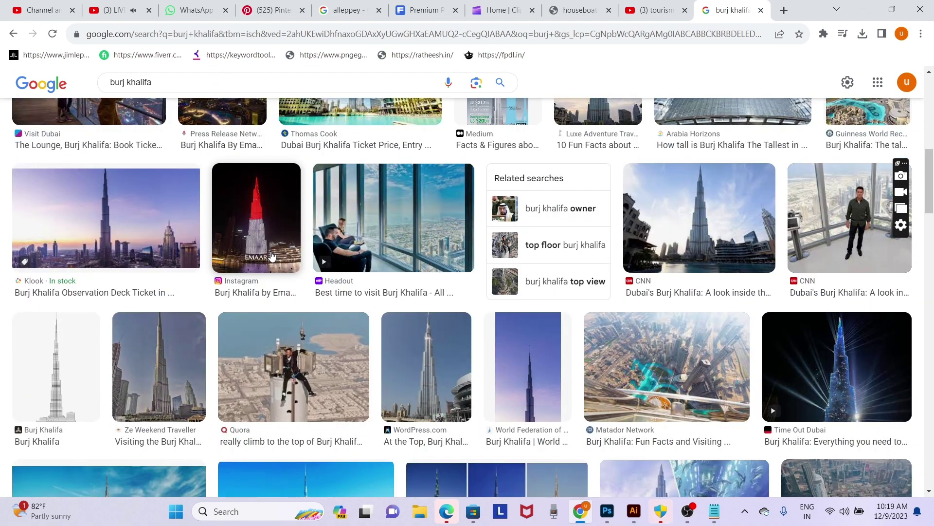
pyautogui.scroll(-5, 271, 255)
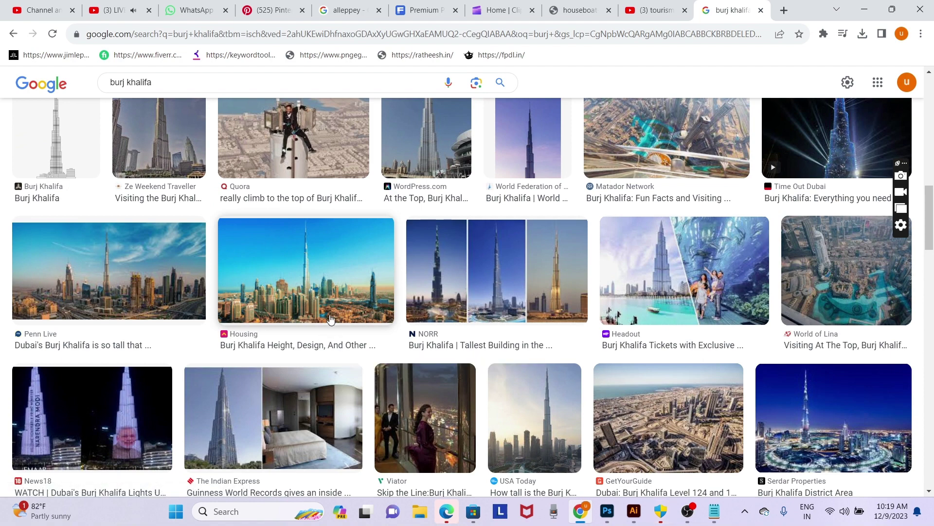
# Copy the Housing skyline photo and return to Photoshop
pyautogui.click(309, 291)
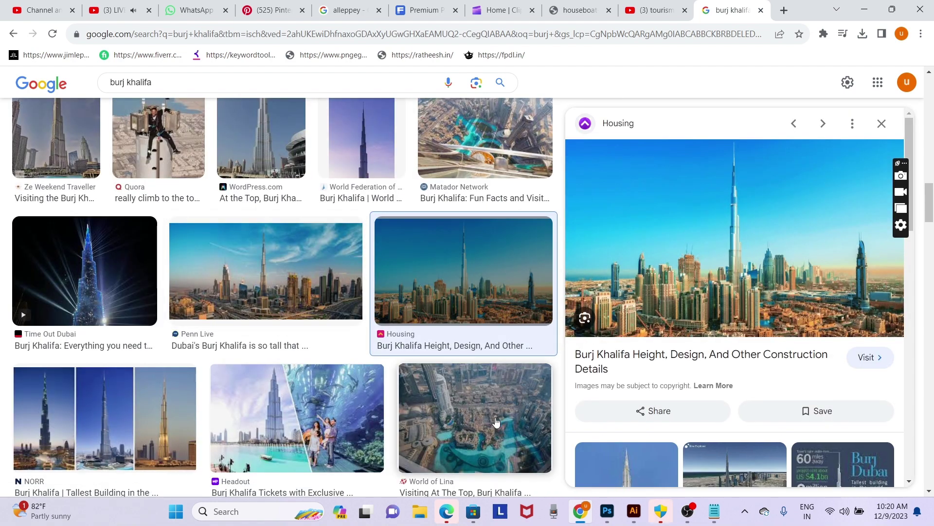
pyautogui.rightClick(699, 261)
pyautogui.click(729, 405)
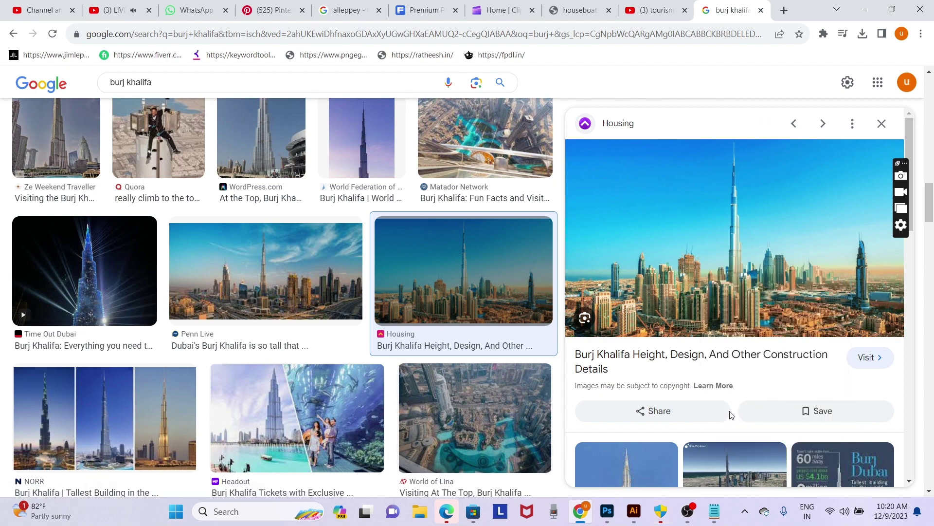
pyautogui.hotkey('alt', 'Tab')
# Paste the Burj Khalifa skyline over the blue D, position it, and duplicate the layer
pyautogui.rightClick(340, 255)
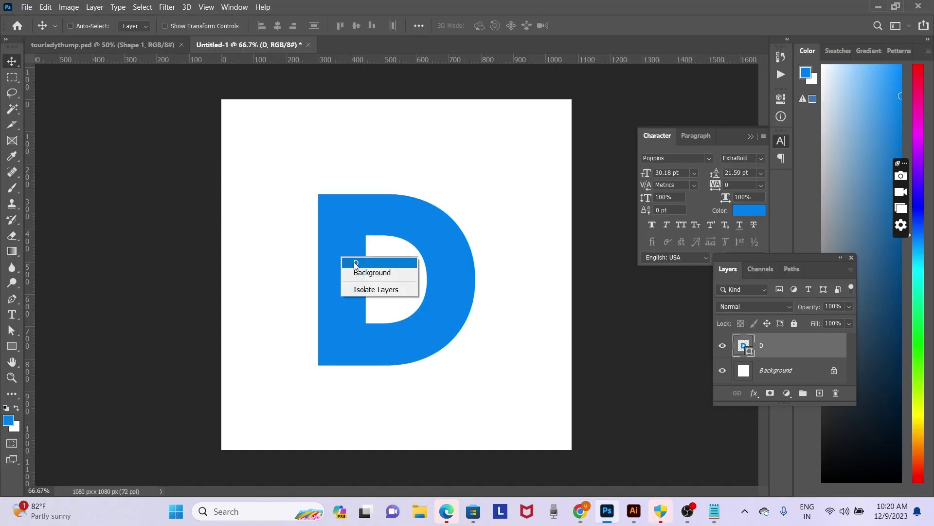
pyautogui.press('Escape')
pyautogui.hotkey('ctrl', 'v')
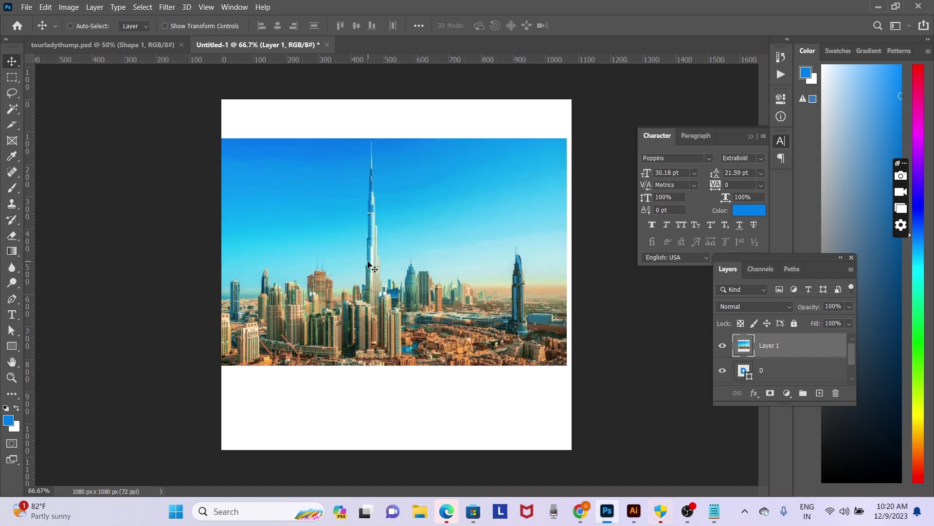
pyautogui.moveTo(368, 264); pyautogui.dragTo(392, 271)
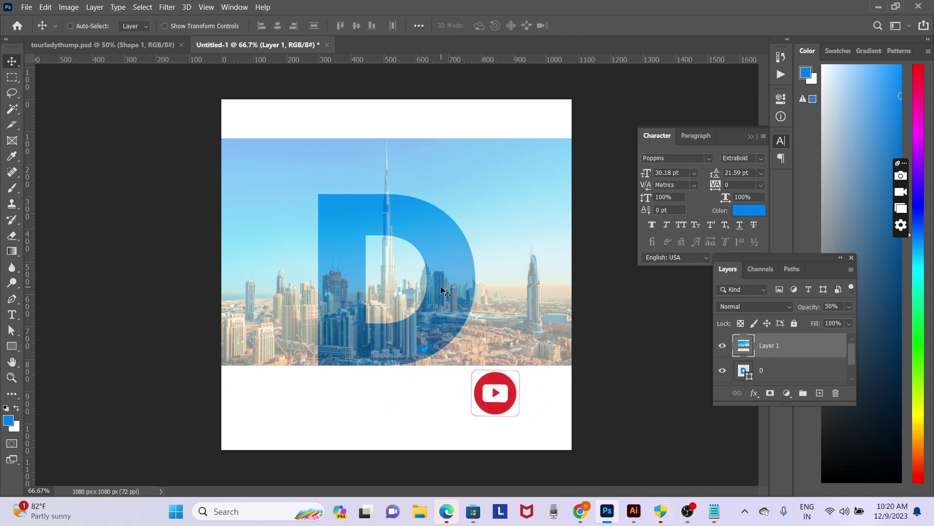
pyautogui.moveTo(400, 332); pyautogui.dragTo(396, 290)
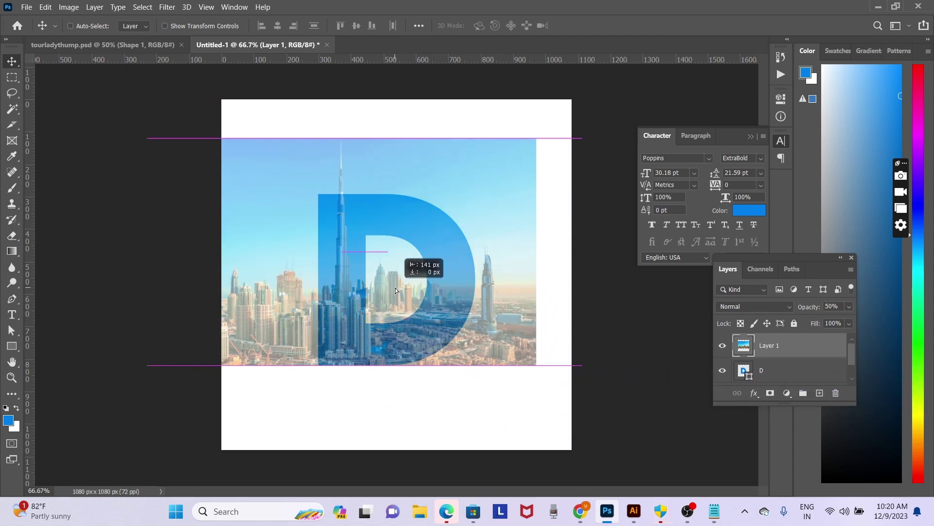
pyautogui.moveTo(396, 291); pyautogui.dragTo(396, 291)
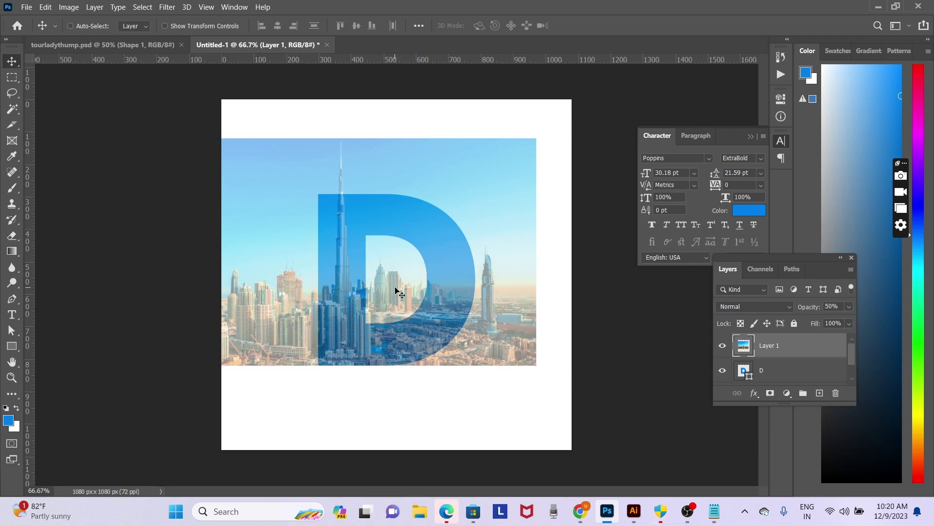
pyautogui.moveTo(396, 291); pyautogui.dragTo(395, 291)
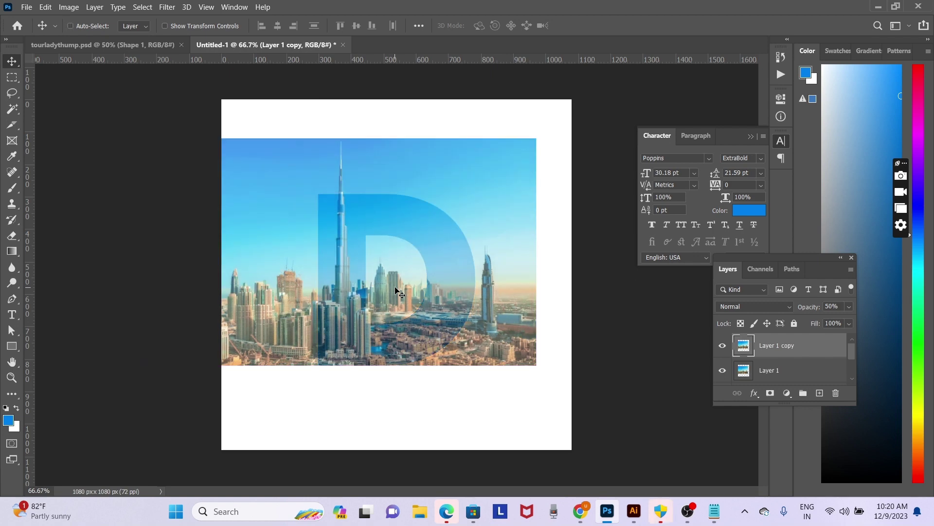
# Clip the skyline photo into the D and delete the copy's strip left of the letter
pyautogui.click(799, 368)
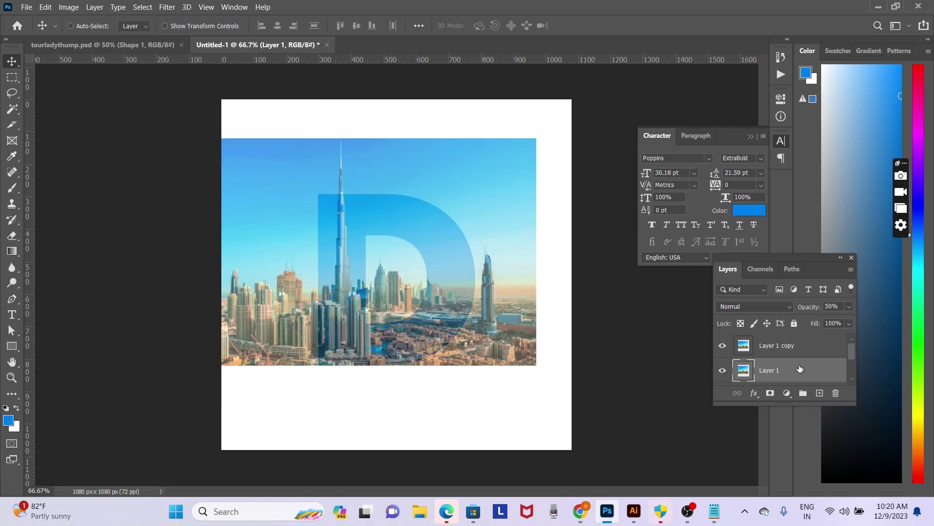
pyautogui.hotkey('ctrl', 'alt', 'g')
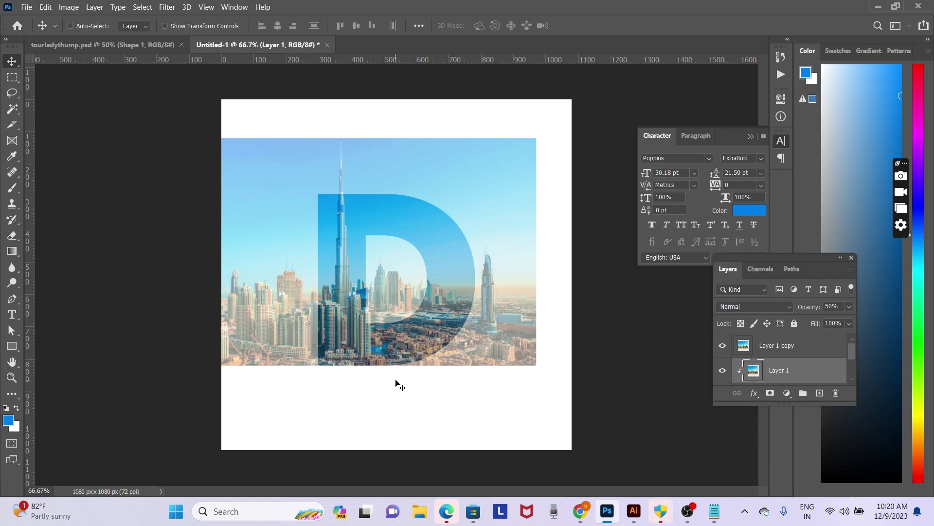
pyautogui.rightClick(369, 349)
pyautogui.click(369, 350)
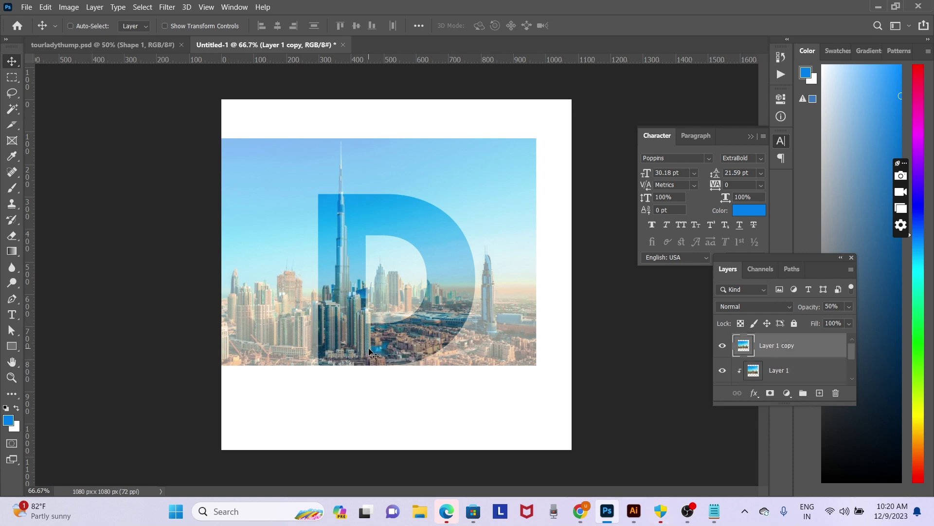
pyautogui.press('m')
pyautogui.moveTo(222, 439); pyautogui.dragTo(319, 88)
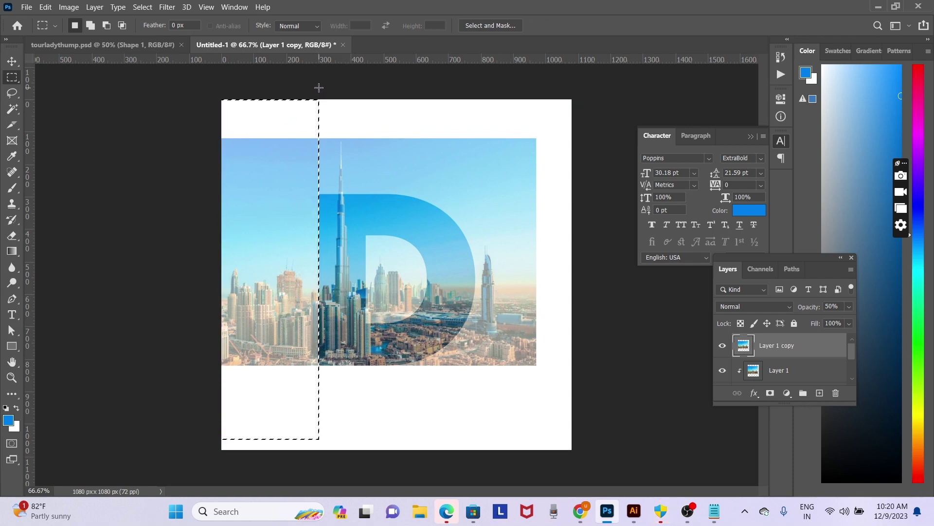
pyautogui.press('Delete')
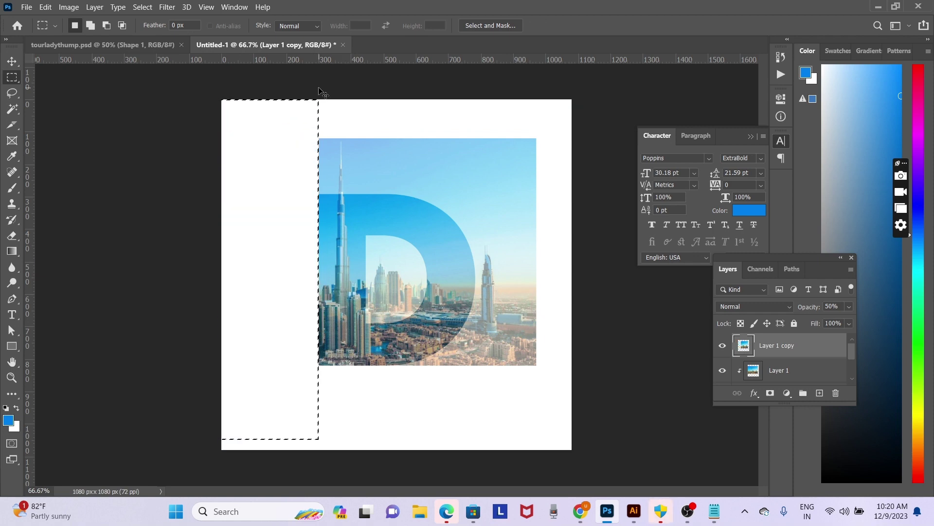
pyautogui.hotkey('ctrl', 'd')
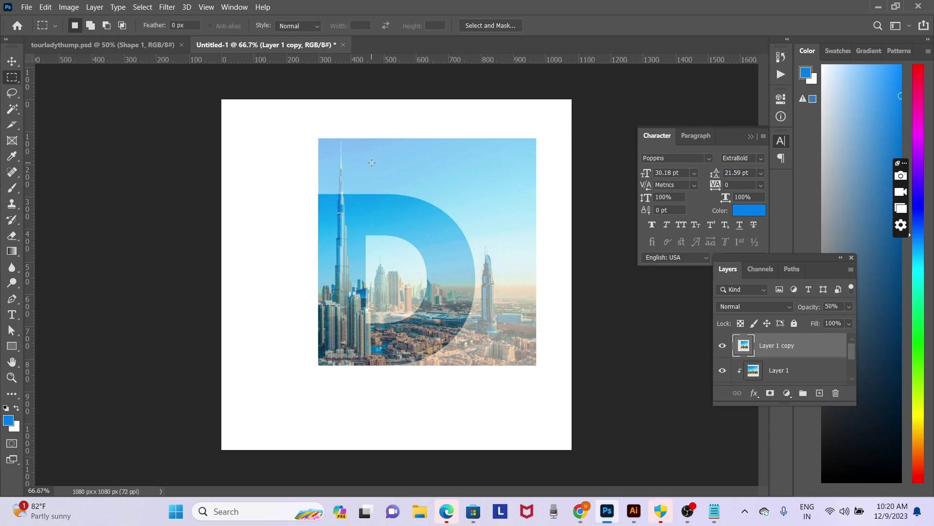
# Copy the narrow tower strip above the D onto its own layer
pyautogui.moveTo(334, 129); pyautogui.dragTo(354, 198)
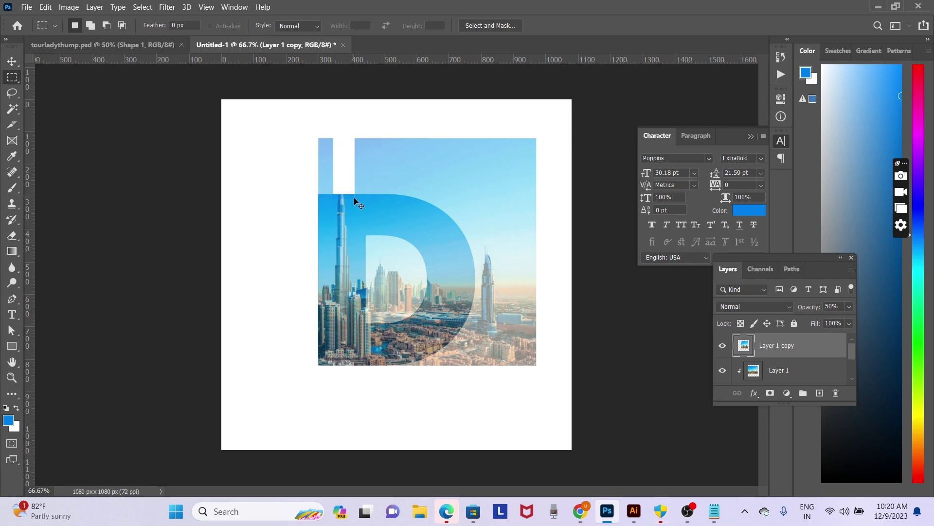
pyautogui.hotkey('ctrl', 'j')
pyautogui.press('v')
pyautogui.rightClick(422, 185)
# Delete the faded skyline copy and set the clipped skyline to 100% opacity
pyautogui.click(422, 186)
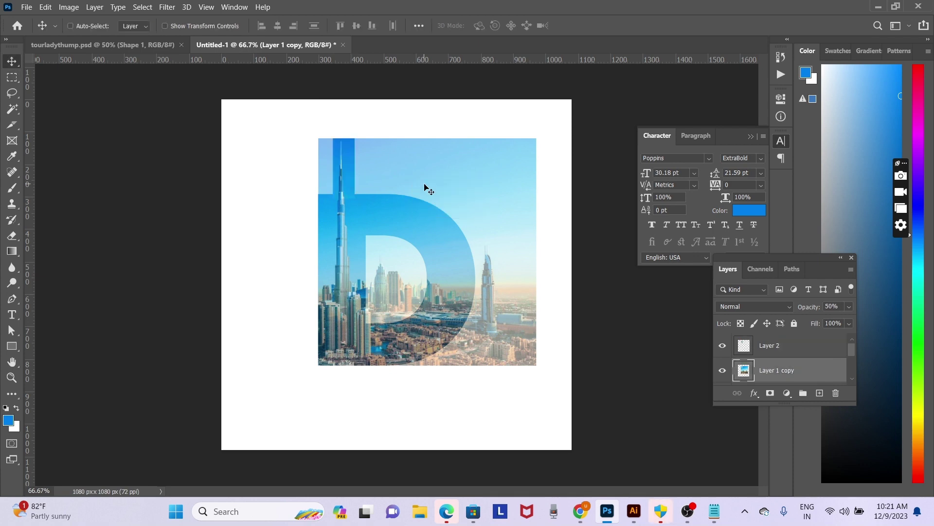
pyautogui.press('Delete')
pyautogui.rightClick(437, 315)
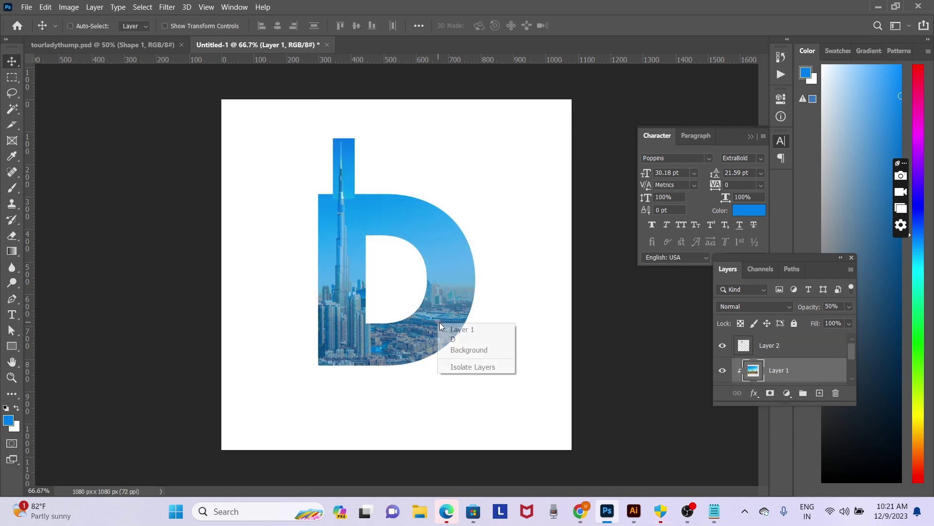
pyautogui.click(451, 331)
pyautogui.press('0')
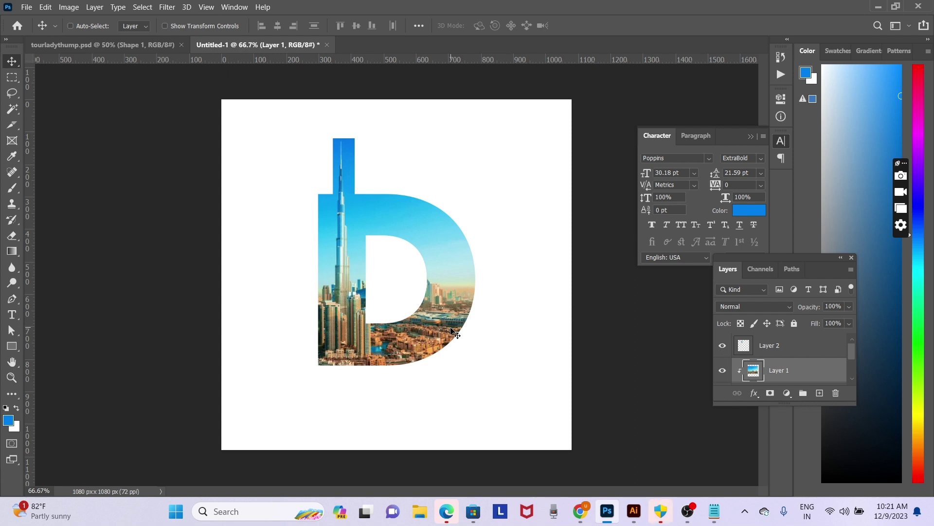
# Clear the blue around the spire with the Magic Wand, leaving only the tip
pyautogui.rightClick(358, 163)
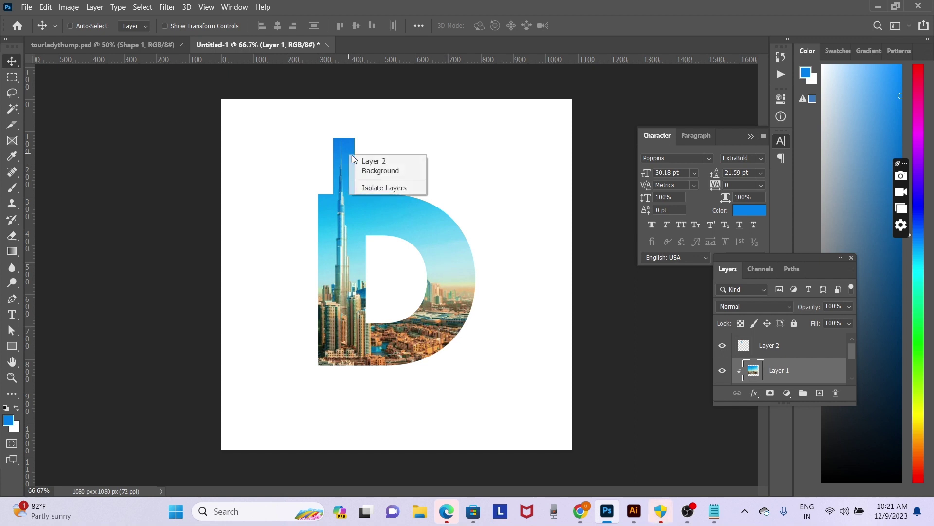
pyautogui.click(358, 160)
pyautogui.press('w')
pyautogui.click(351, 165)
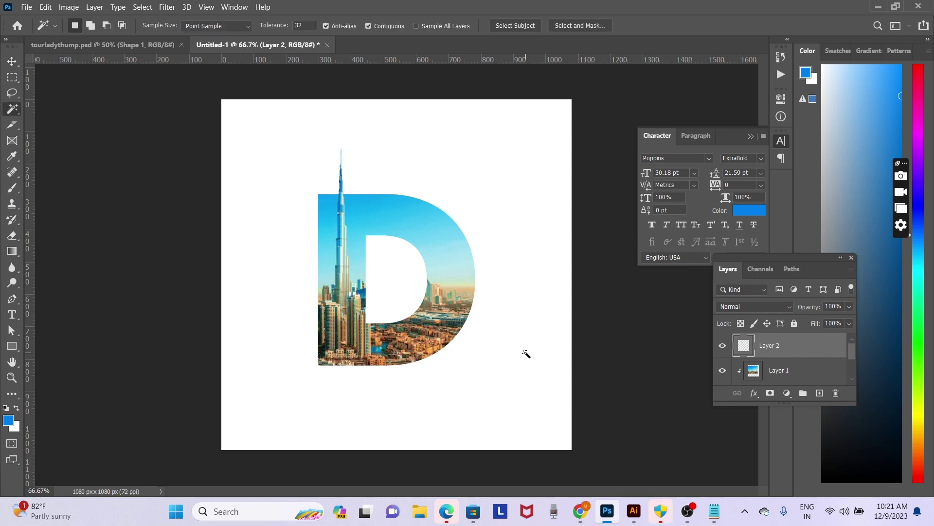
pyautogui.press('b')
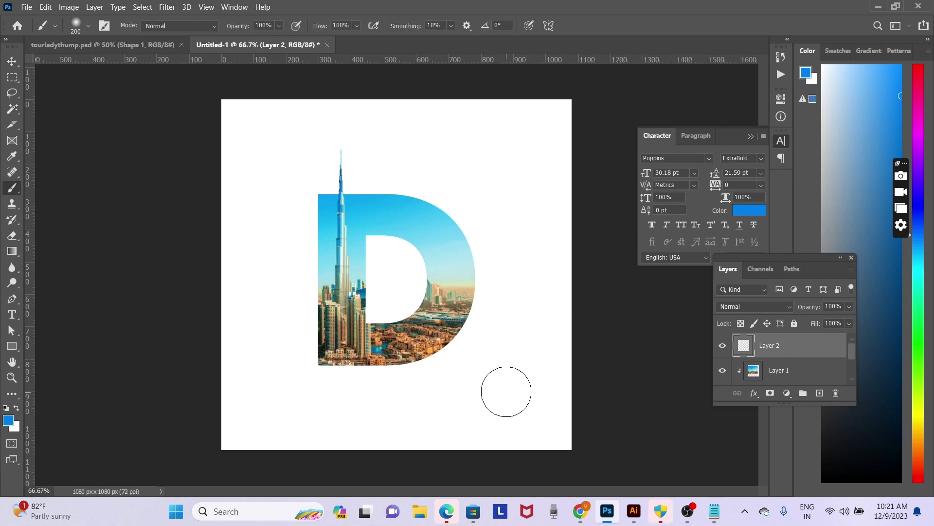
pyautogui.press('v')
pyautogui.rightClick(498, 350)
pyautogui.click(509, 356)
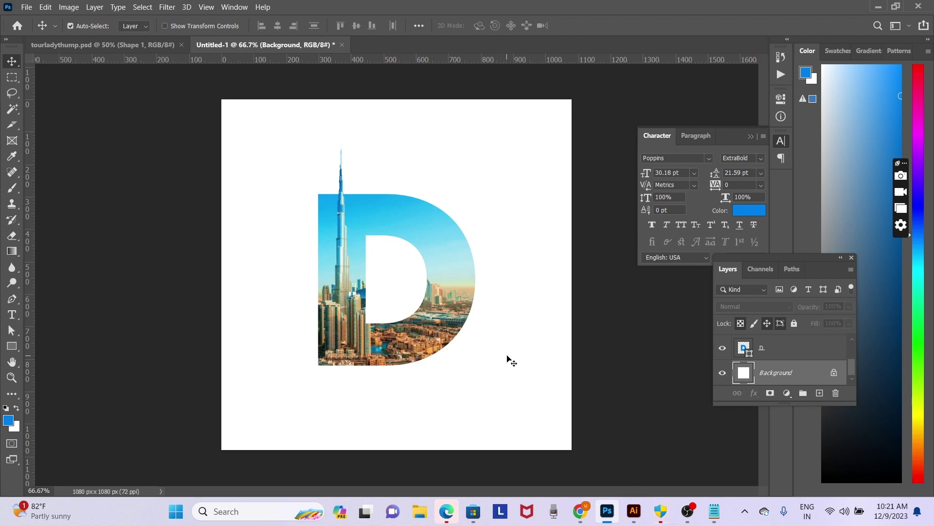
# Create a new layer and fill it with a sand tan eyedropped from the skyline photo
pyautogui.hotkey('ctrl', 'shift', 'n')
pyautogui.press('Return')
pyautogui.press('i')
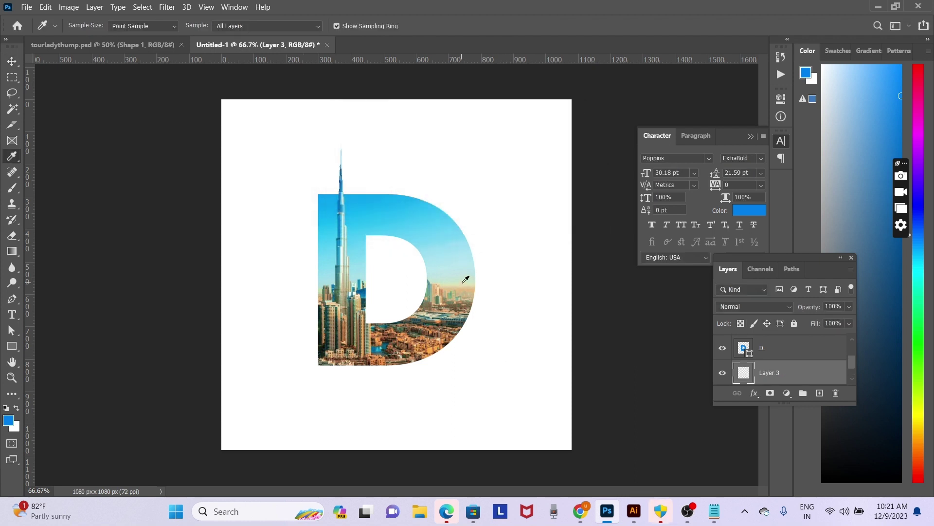
pyautogui.click(463, 281)
pyautogui.click(462, 284)
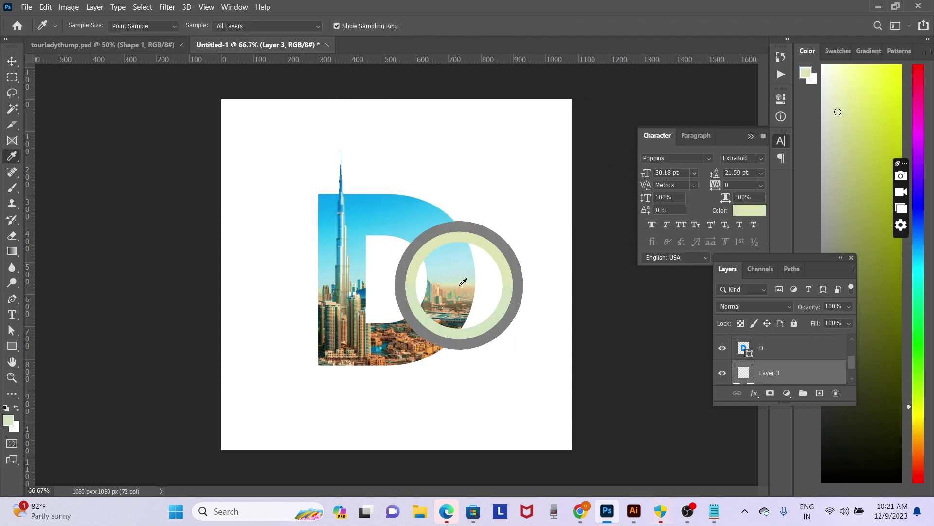
pyautogui.hotkey('alt', 'BackSpace')
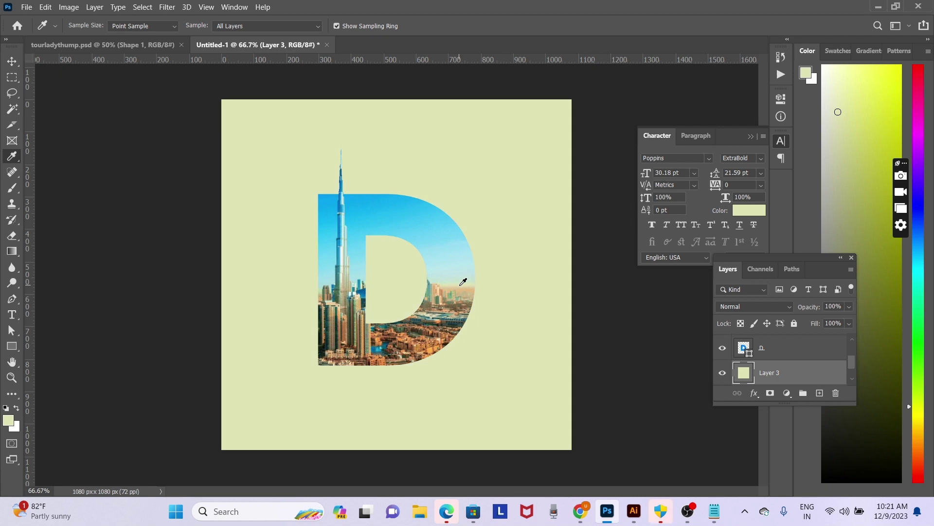
pyautogui.click(463, 286)
pyautogui.hotkey('alt', 'BackSpace')
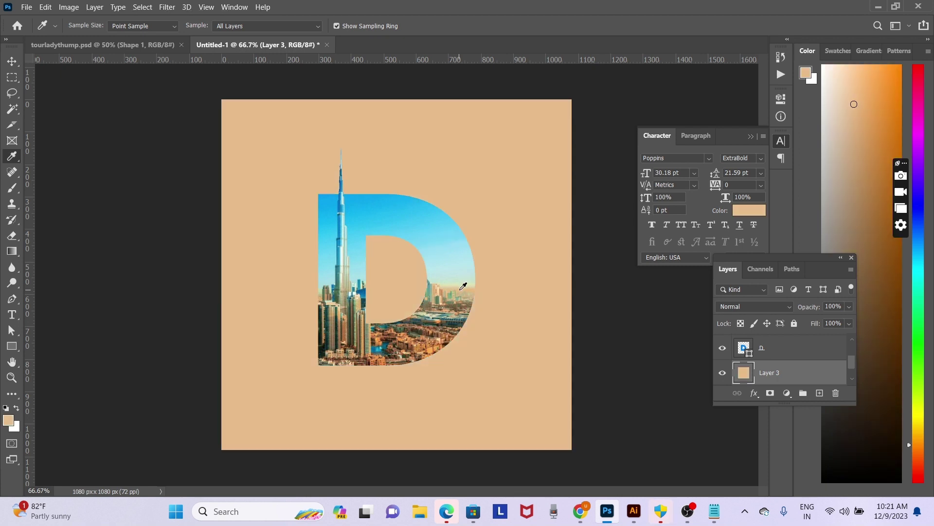
# On new Layer 4, brush a large soft white glow around the D, then undo it
pyautogui.press('v')
pyautogui.hotkey('ctrl', 'shift', 'n')
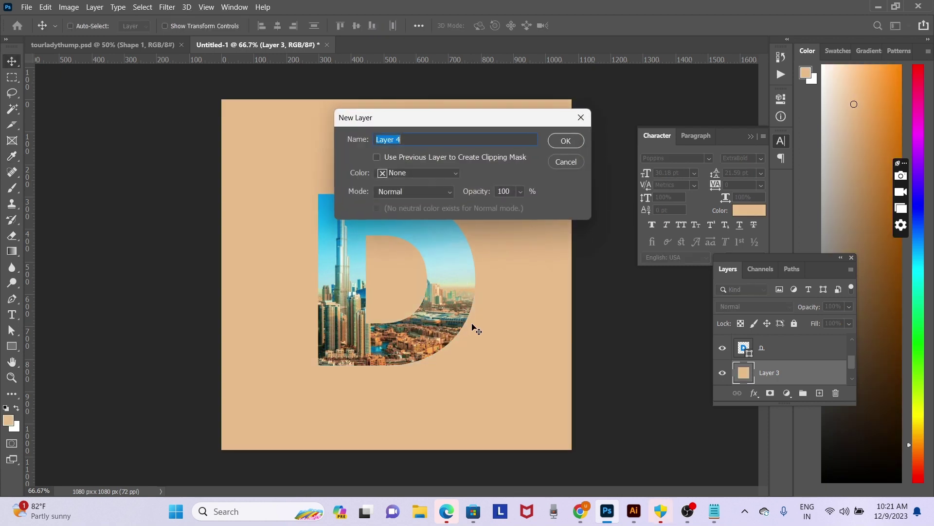
pyautogui.press('Return')
pyautogui.press('b')
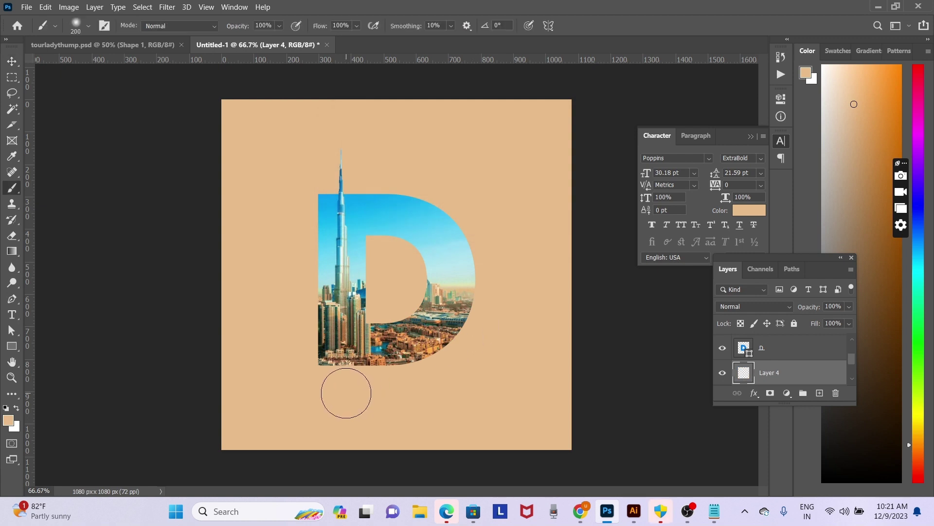
pyautogui.press(']')
pyautogui.press(']')
pyautogui.press(']')
pyautogui.press(']')
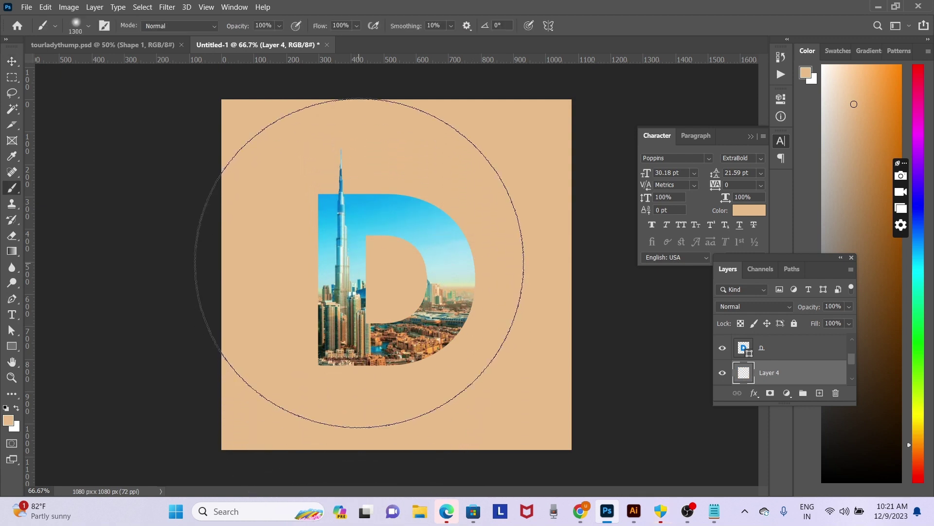
pyautogui.press('x')
pyautogui.press('[')
pyautogui.press('[')
pyautogui.press('[')
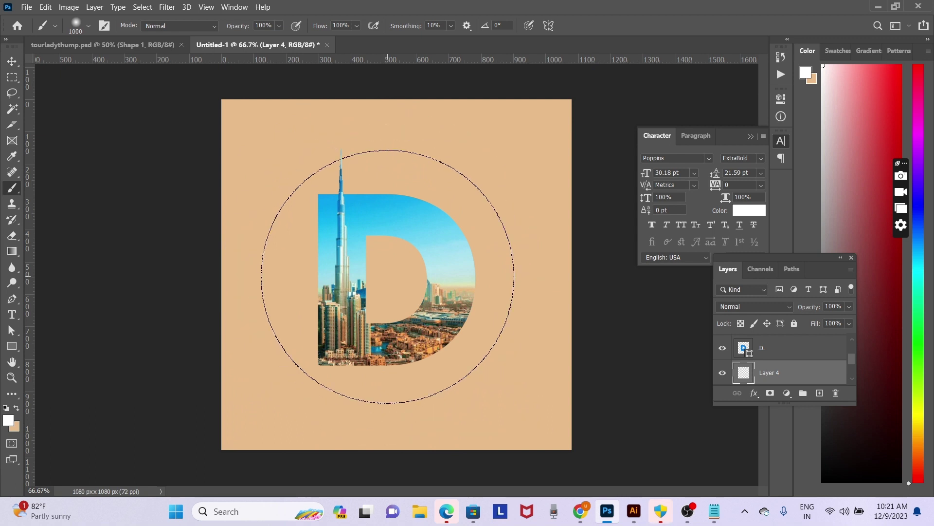
pyautogui.press('[')
pyautogui.click(388, 277)
pyautogui.press(']')
pyautogui.press(']')
pyautogui.click(388, 278)
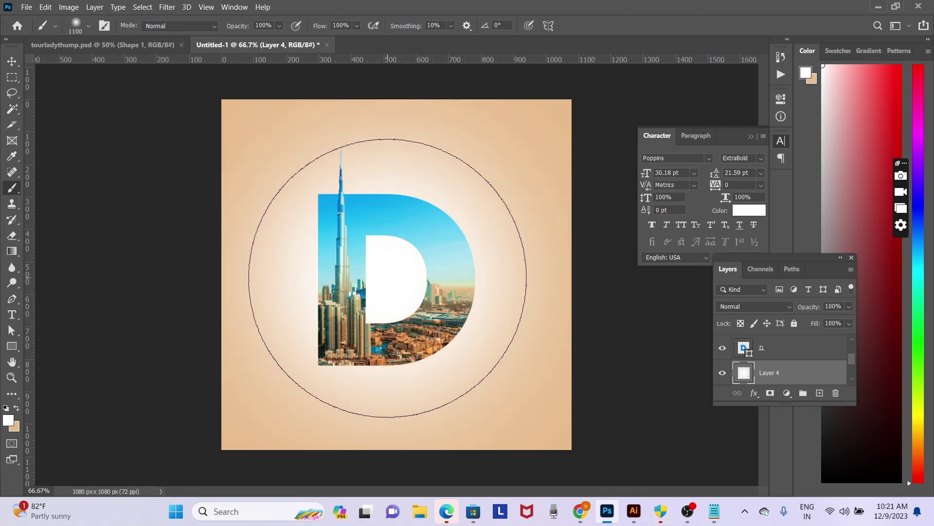
pyautogui.hotkey('ctrl', 'z')
pyautogui.hotkey('ctrl', 'z')
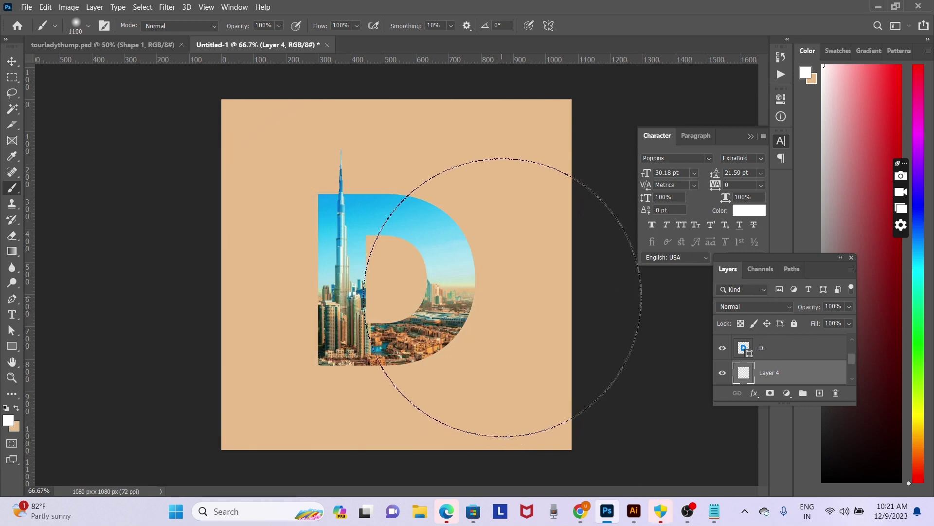
# On new Layer 5, paint one soft lighter-tan glow at the canvas centre
pyautogui.press('i')
pyautogui.click(508, 262)
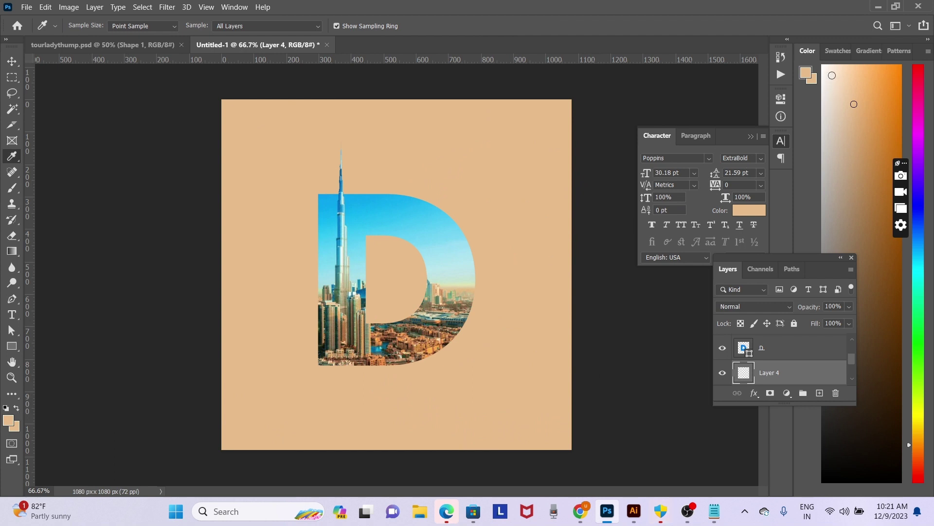
pyautogui.click(837, 68)
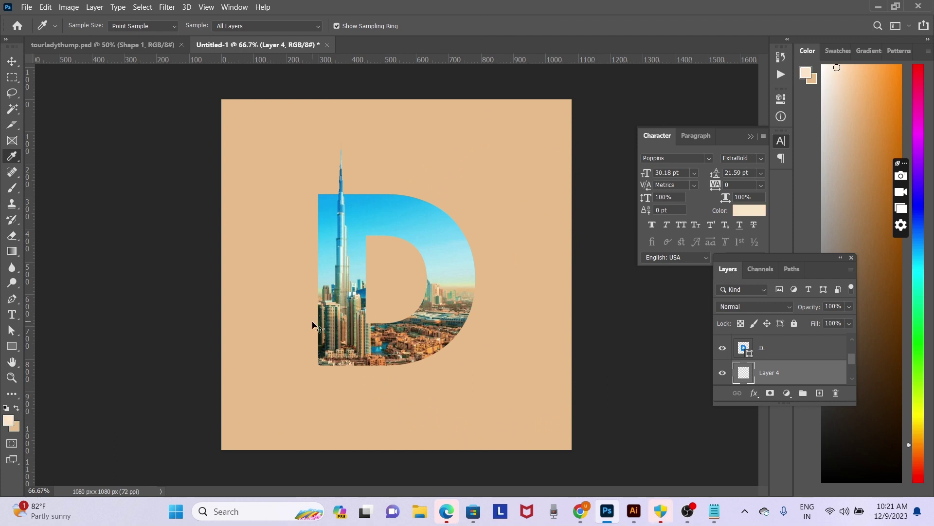
pyautogui.hotkey('ctrl', 'shift', 'n')
pyautogui.press('Return')
pyautogui.press('b')
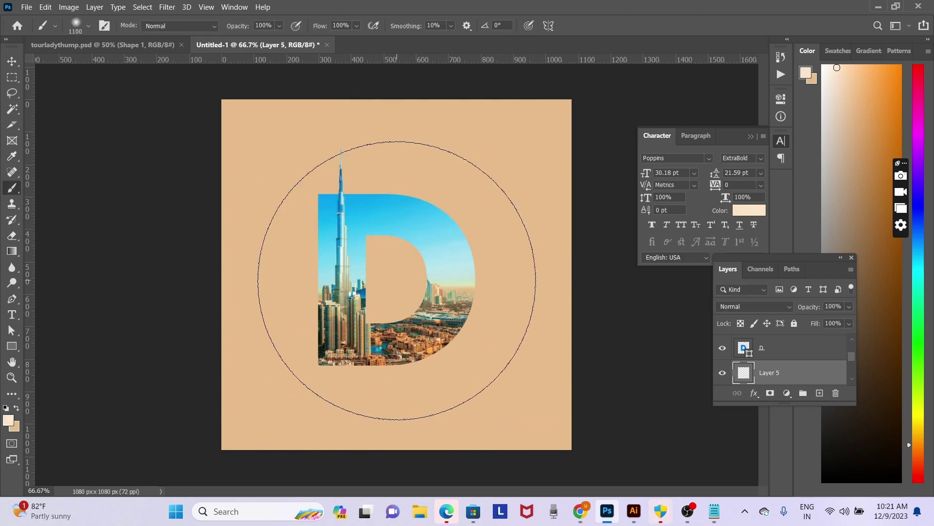
pyautogui.click(420, 282)
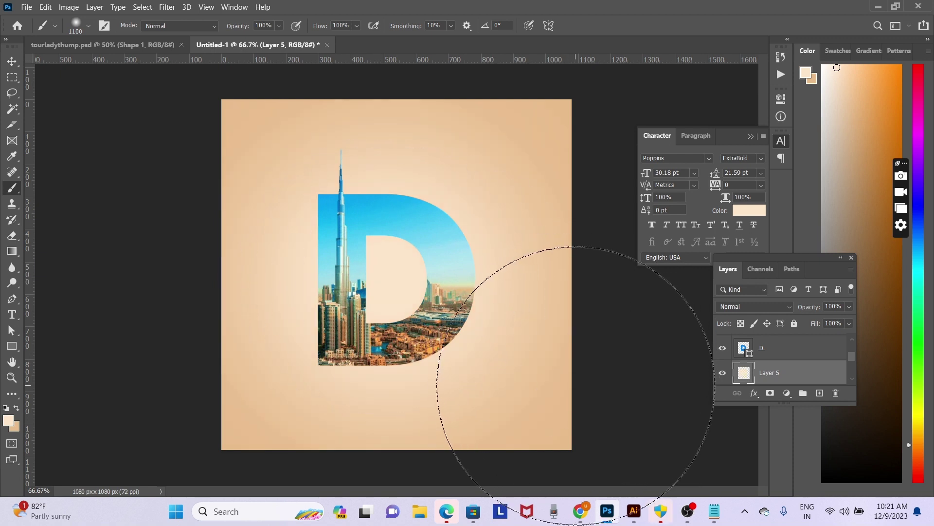
pyautogui.press('[')
pyautogui.press('[')
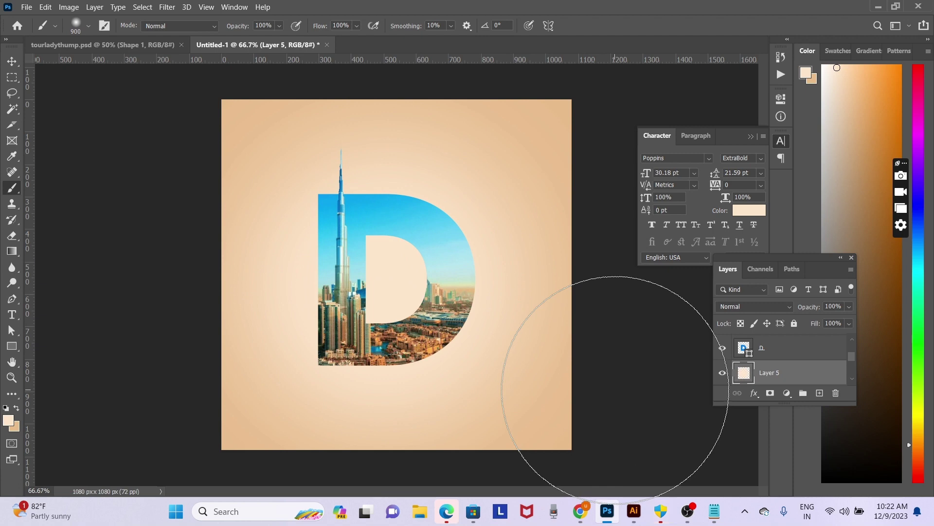
pyautogui.press('v')
pyautogui.rightClick(560, 156)
pyautogui.click(572, 162)
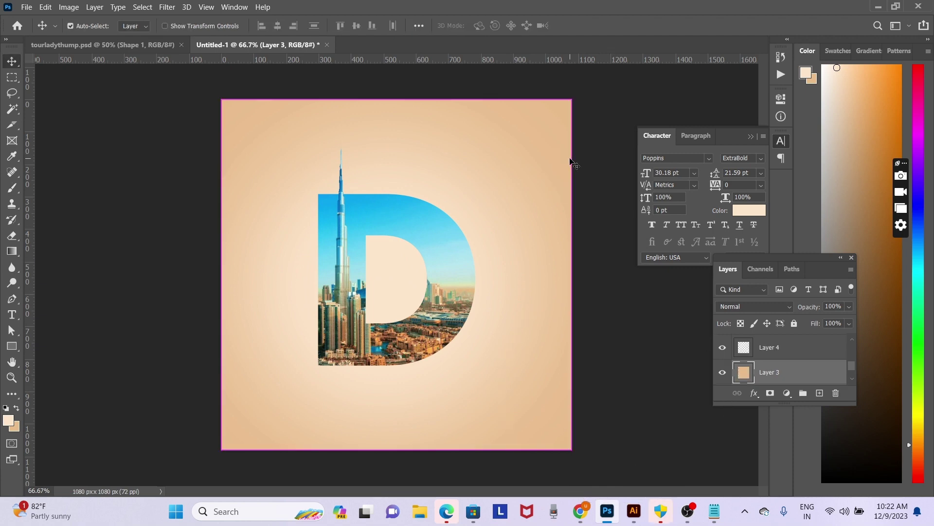
# Shift the tan background layer's hue to purple with Hue/Saturation
pyautogui.hotkey('ctrl', 'u')
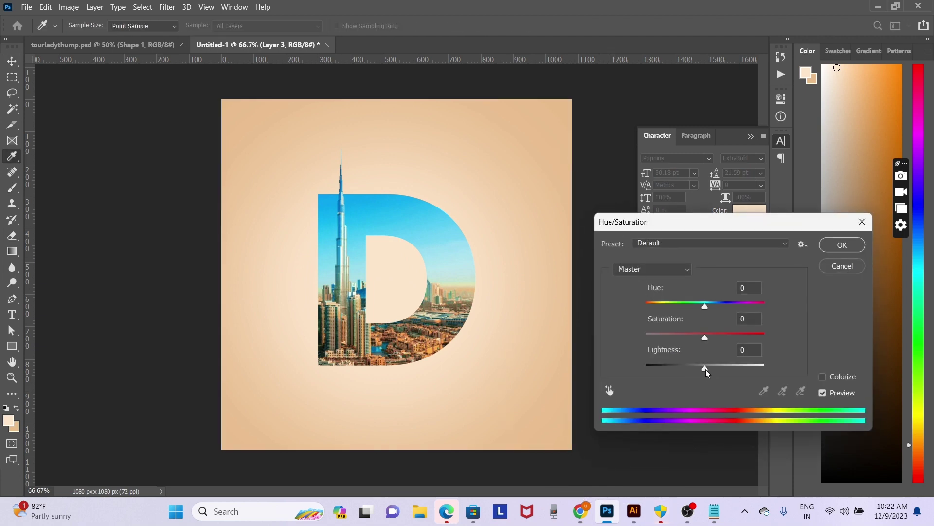
pyautogui.moveTo(705, 306); pyautogui.dragTo(756, 310)
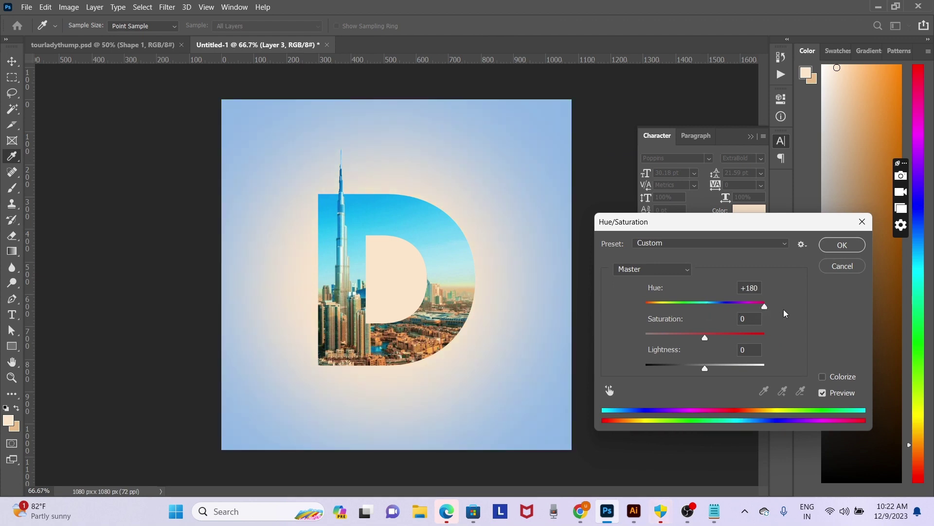
pyautogui.moveTo(756, 313)
pyautogui.mouseDown()
pyautogui.moveTo(612, 311)
pyautogui.moveTo(654, 315)
pyautogui.mouseUp()
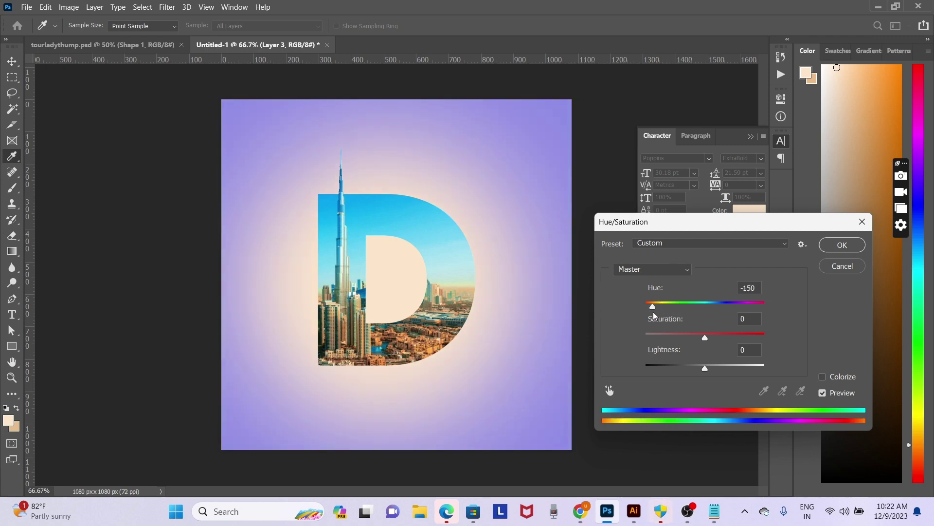
pyautogui.press('Return')
# Delete the light-tan glow on Layer 5
pyautogui.press('v')
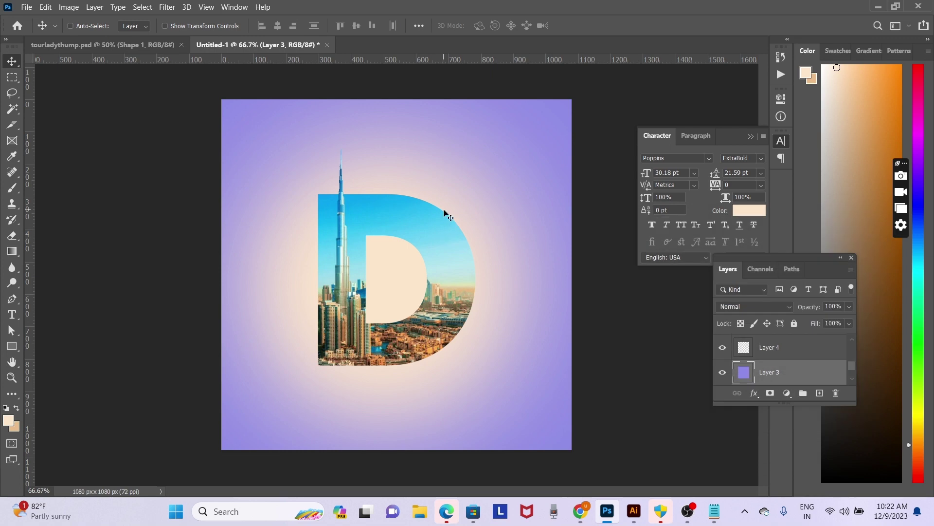
pyautogui.rightClick(445, 210)
pyautogui.click(458, 214)
pyautogui.moveTo(381, 203); pyautogui.dragTo(417, 318)
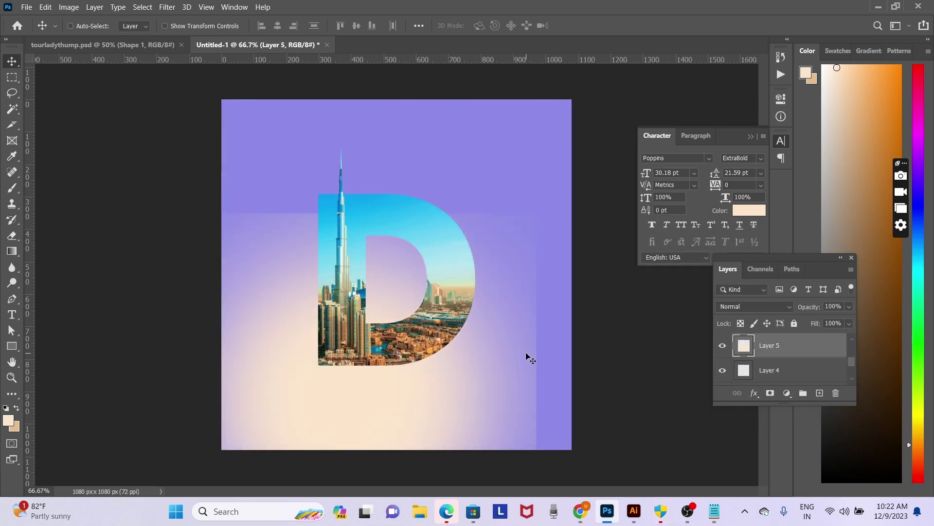
pyautogui.press('Delete')
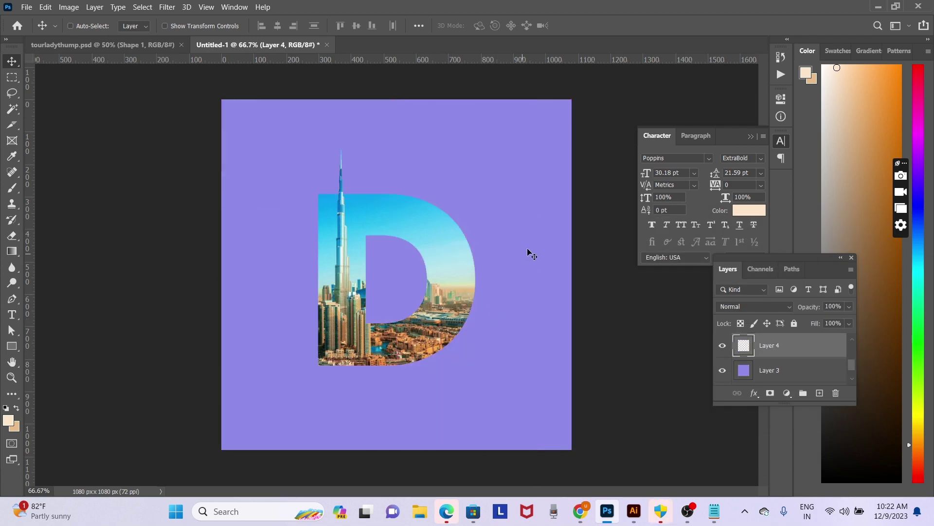
# Give Layer 3 Lightness +18 and Hue -180, turning the background pale yellow
pyautogui.rightClick(535, 231)
pyautogui.click(556, 235)
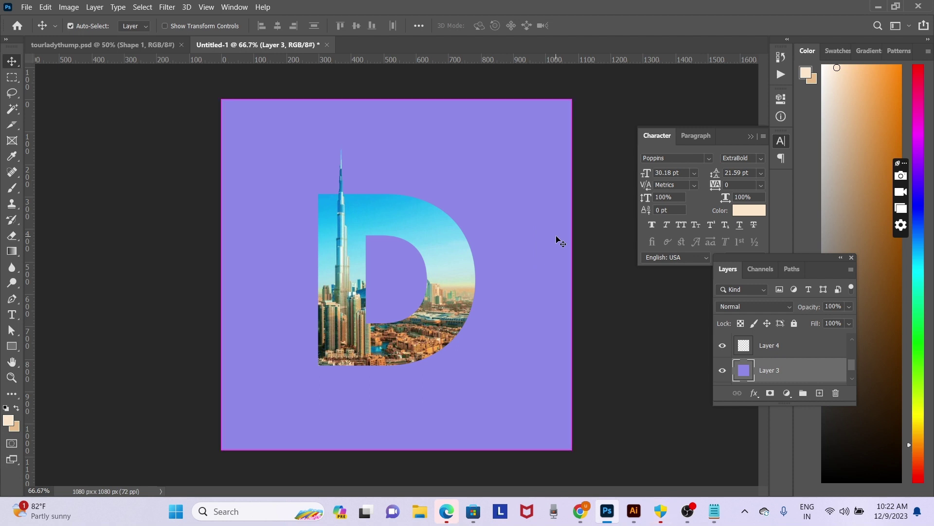
pyautogui.hotkey('ctrl', 'u')
pyautogui.moveTo(705, 369); pyautogui.dragTo(717, 368)
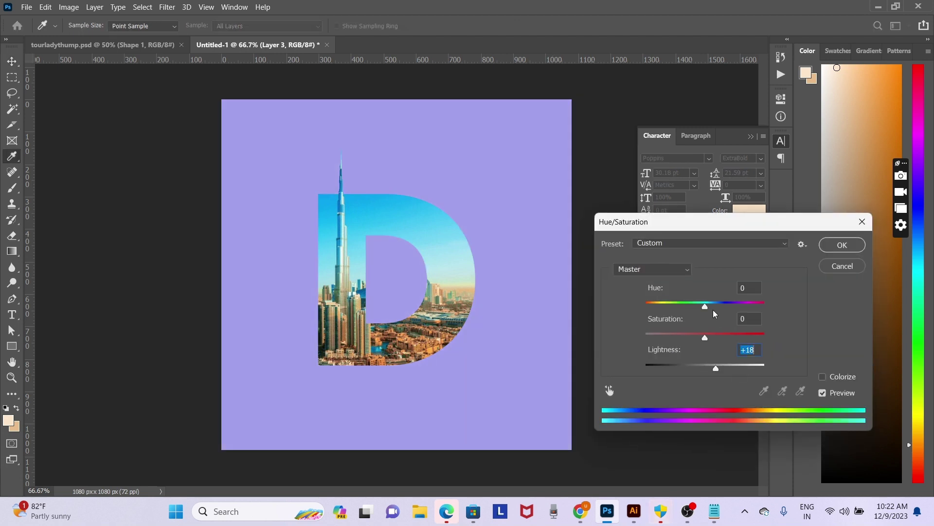
pyautogui.moveTo(705, 306); pyautogui.dragTo(642, 318)
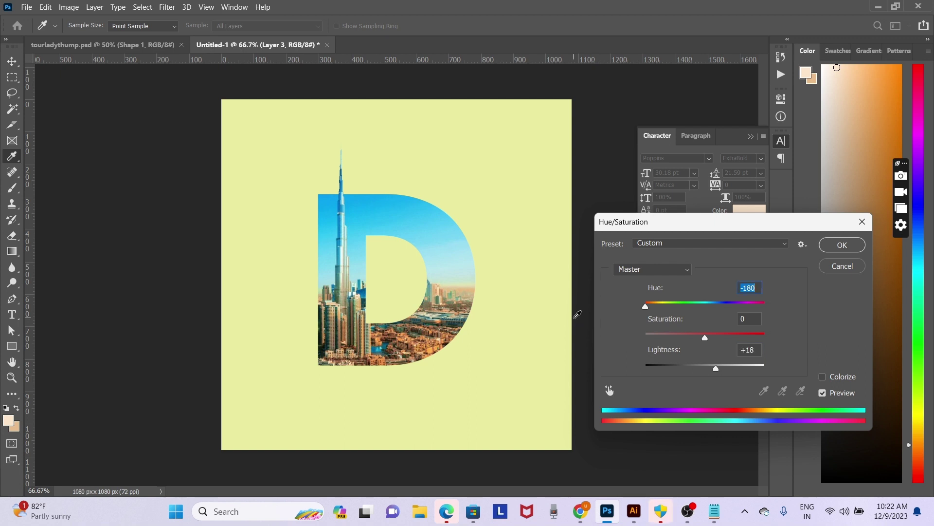
pyautogui.press('Return')
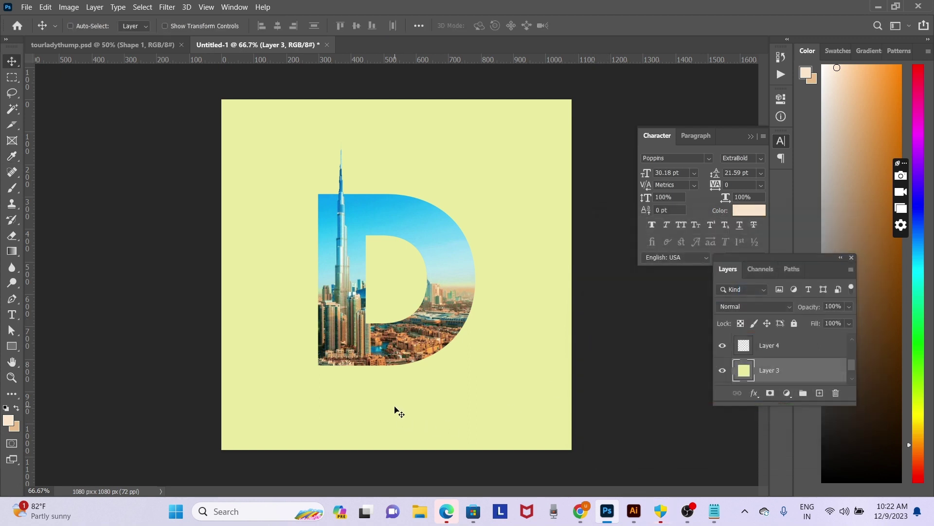
# On a new layer, paint a soft white glow around the D
pyautogui.hotkey('ctrl', 'shift', 'n')
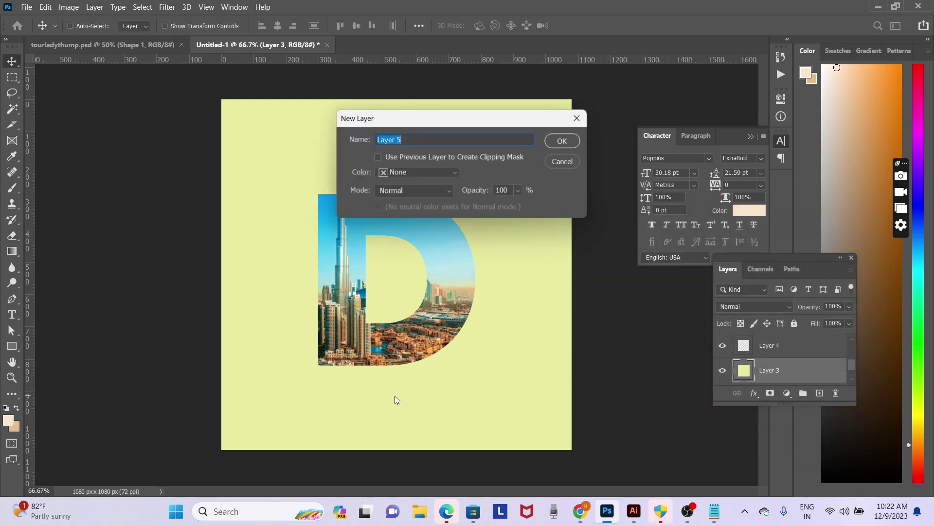
pyautogui.press('Return')
pyautogui.press('b')
pyautogui.press('d')
pyautogui.press('x')
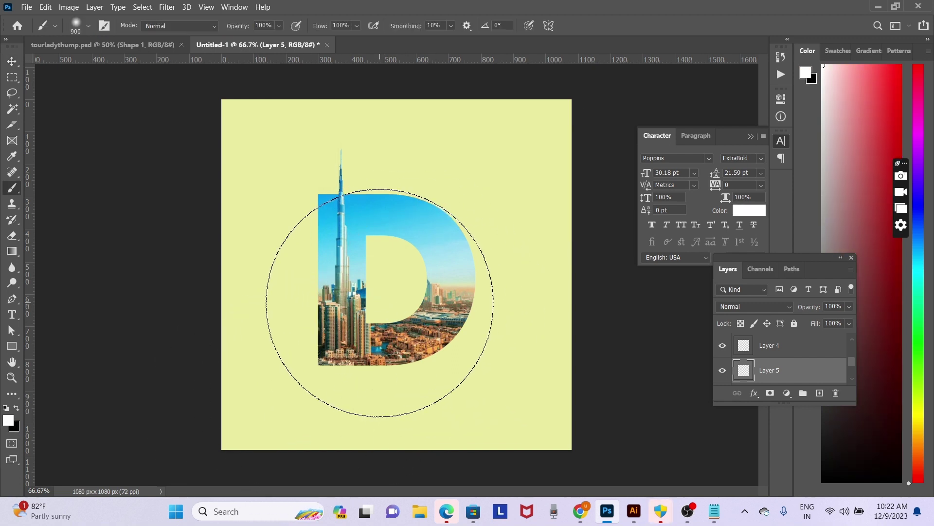
pyautogui.click(381, 306)
# Create empty Layer 6 and shrink the soft brush toward 250 px
pyautogui.hotkey('ctrl', 'shift', 'n')
pyautogui.press('Return')
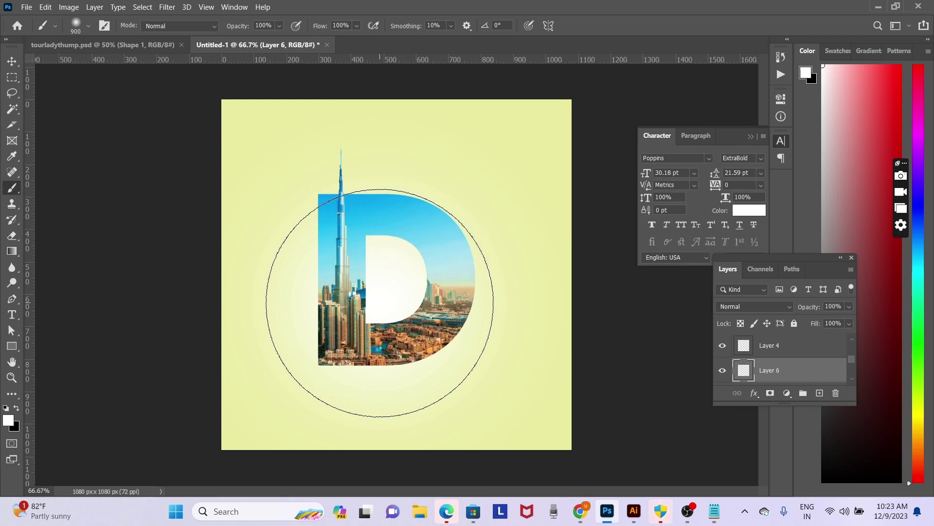
pyautogui.hotkey('ctrl', 'z')
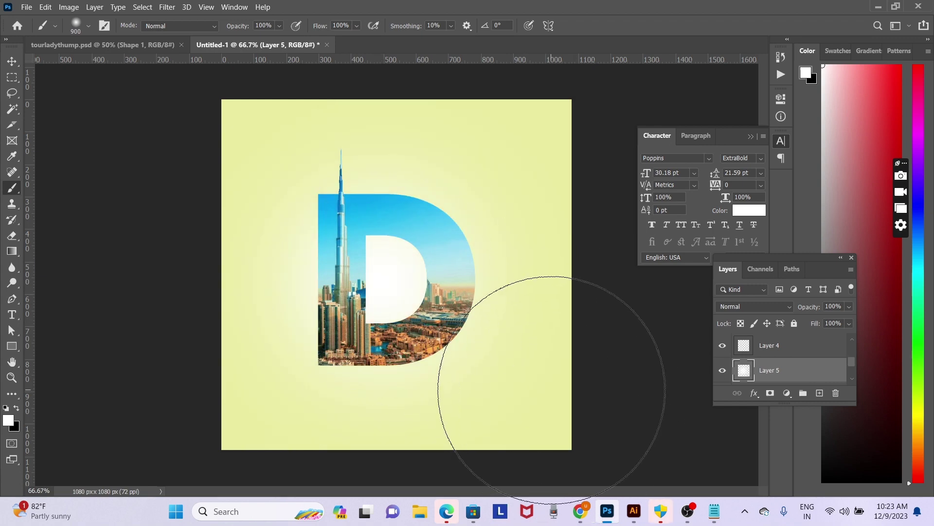
pyautogui.press('v')
pyautogui.hotkey('ctrl', 'shift', 'n')
pyautogui.press('Return')
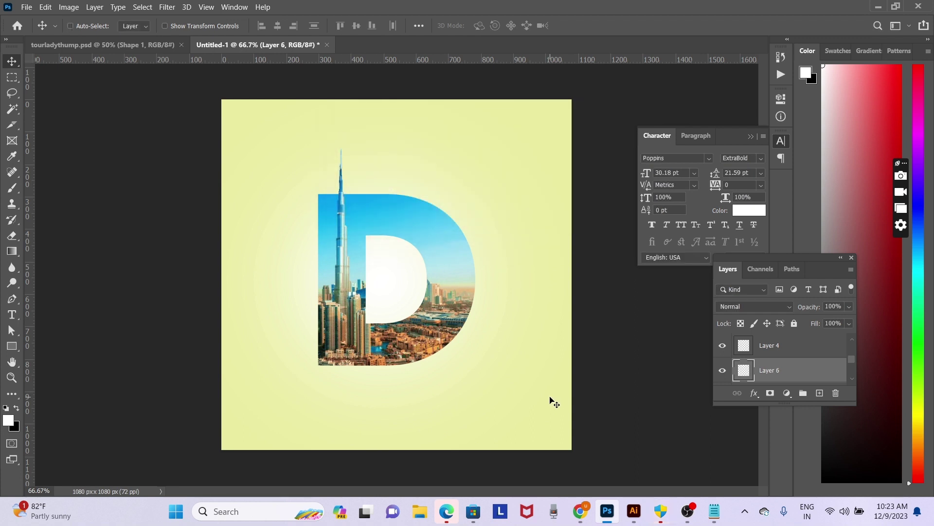
pyautogui.press('b')
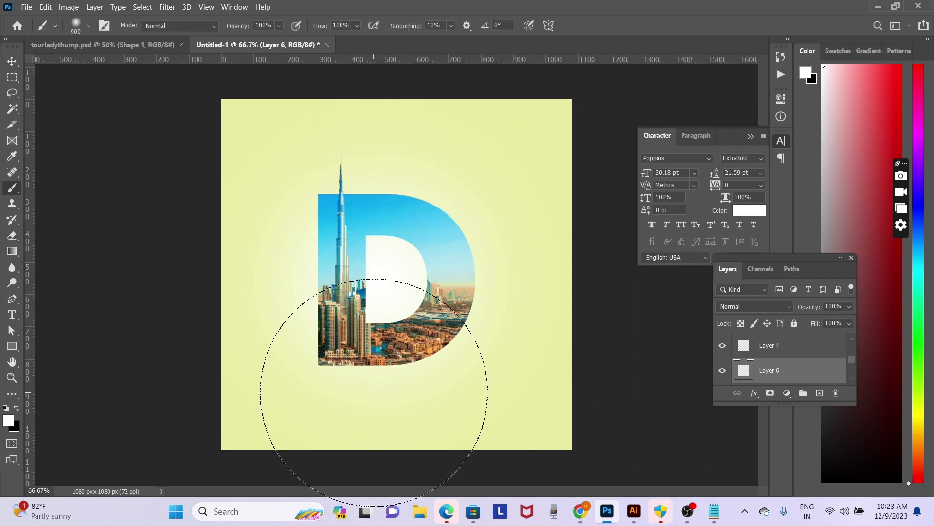
pyautogui.press('[')
pyautogui.press('[')
pyautogui.press('[')
pyautogui.press('[')
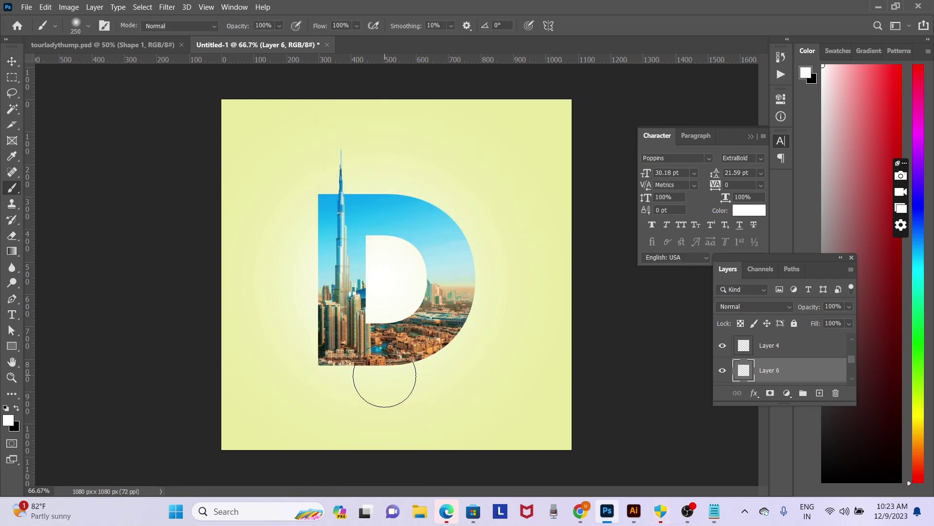
# Paint a dark grey horizontal stroke just beneath the D
pyautogui.keyDown('alt'); pyautogui.click(641, 344); pyautogui.keyUp('alt')
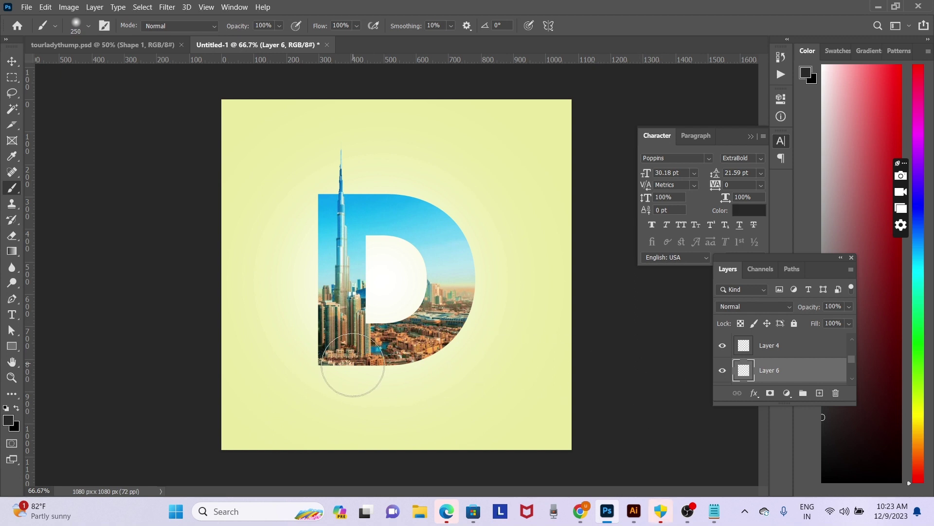
pyautogui.click(342, 378)
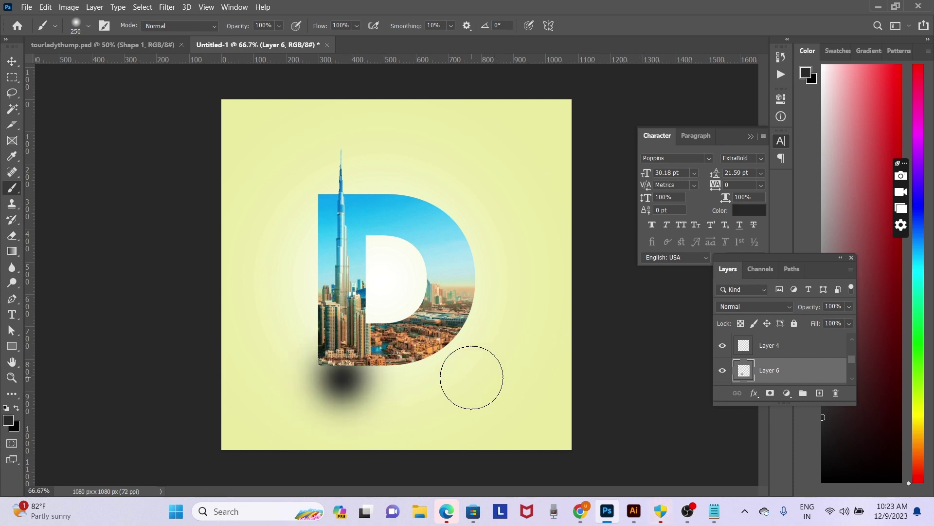
pyautogui.keyDown('shift'); pyautogui.click(448, 375); pyautogui.keyUp('shift')
# Free-transform the stroke into a thin, flat, slightly narrower band
pyautogui.press('v')
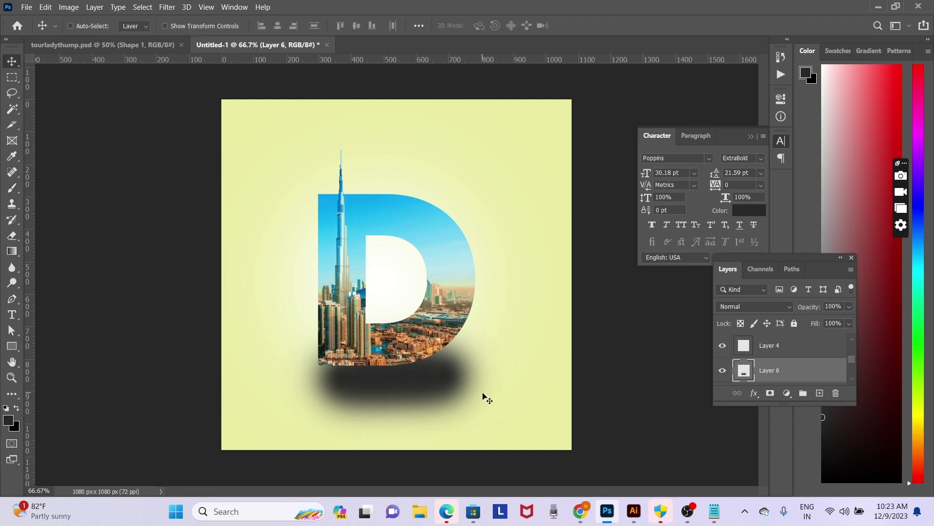
pyautogui.hotkey('ctrl', 't')
pyautogui.moveTo(403, 321); pyautogui.dragTo(401, 398)
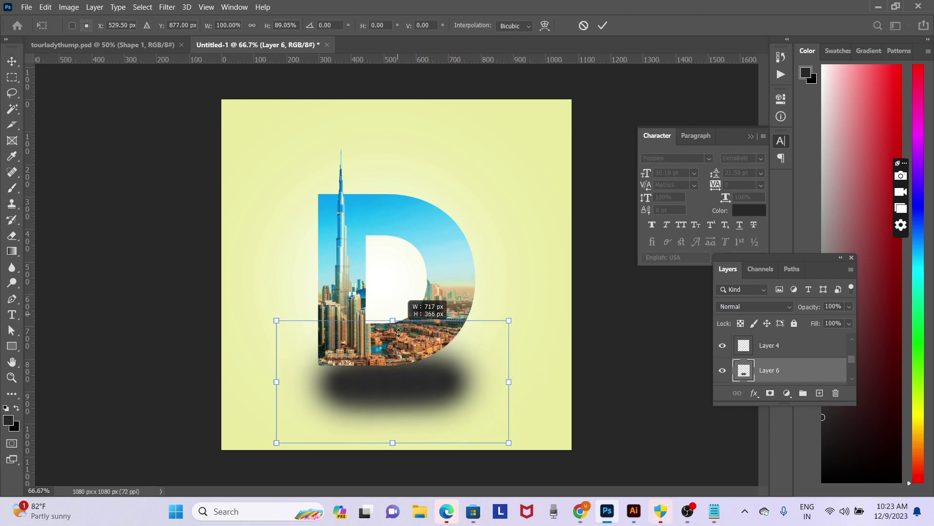
pyautogui.moveTo(397, 446); pyautogui.dragTo(404, 406)
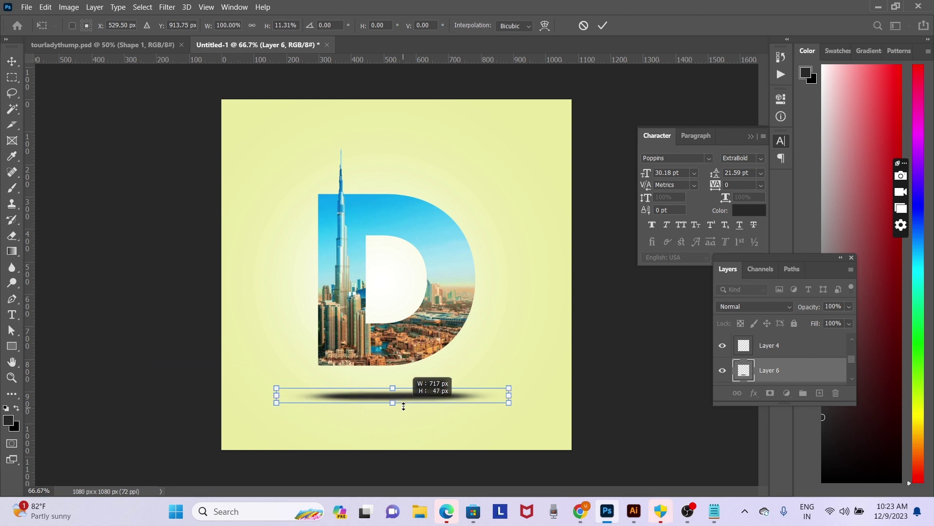
pyautogui.moveTo(403, 406); pyautogui.dragTo(403, 400)
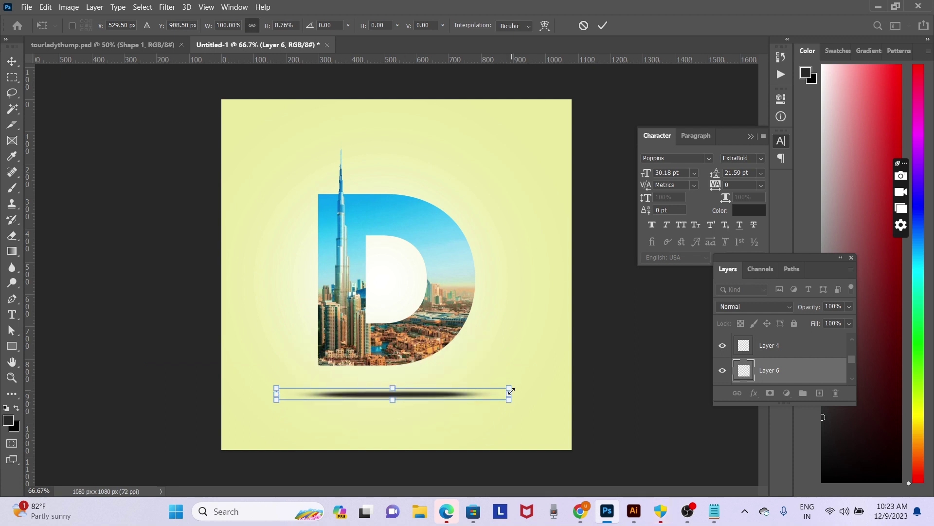
pyautogui.moveTo(510, 390); pyautogui.dragTo(480, 396)
pyautogui.press('Return')
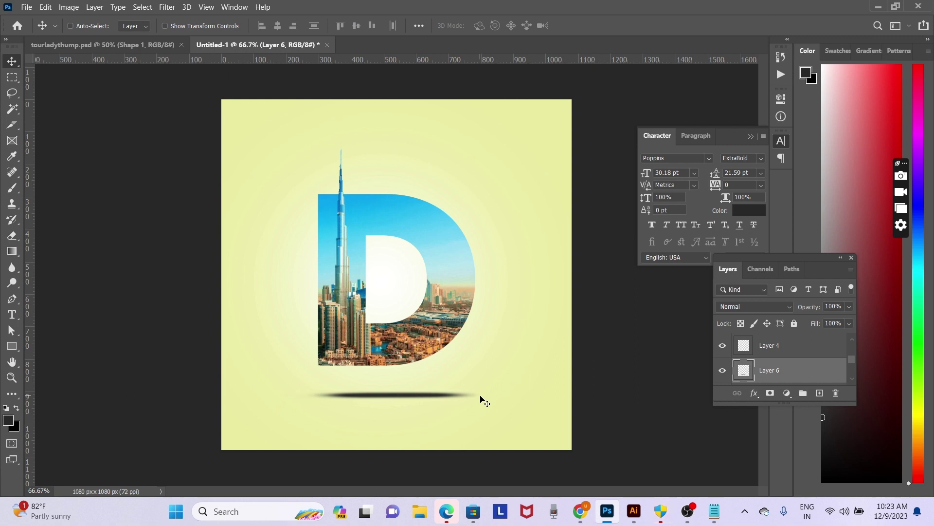
pyautogui.hotkey('ctrl', 't')
pyautogui.moveTo(492, 390); pyautogui.dragTo(478, 394)
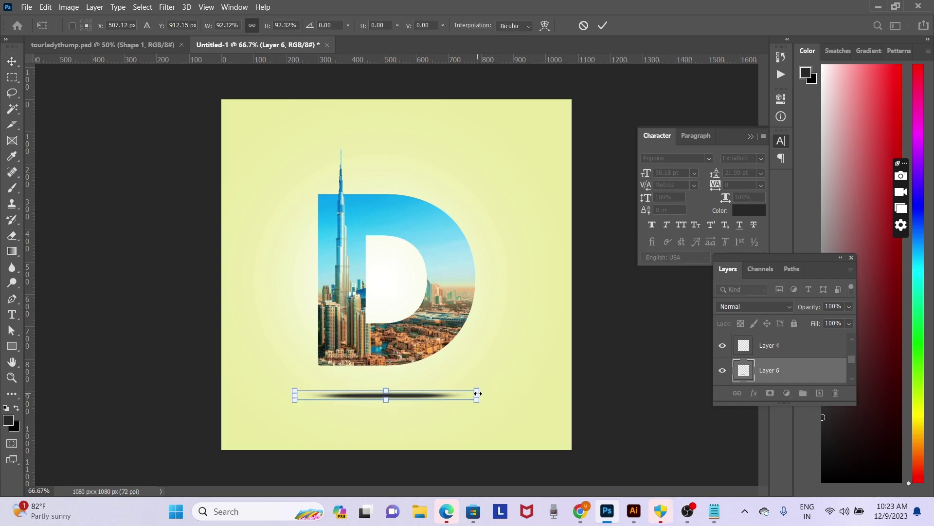
pyautogui.press('Return')
# Set the shadow to 50% opacity and nudge it up snugly under the D
pyautogui.press('5')
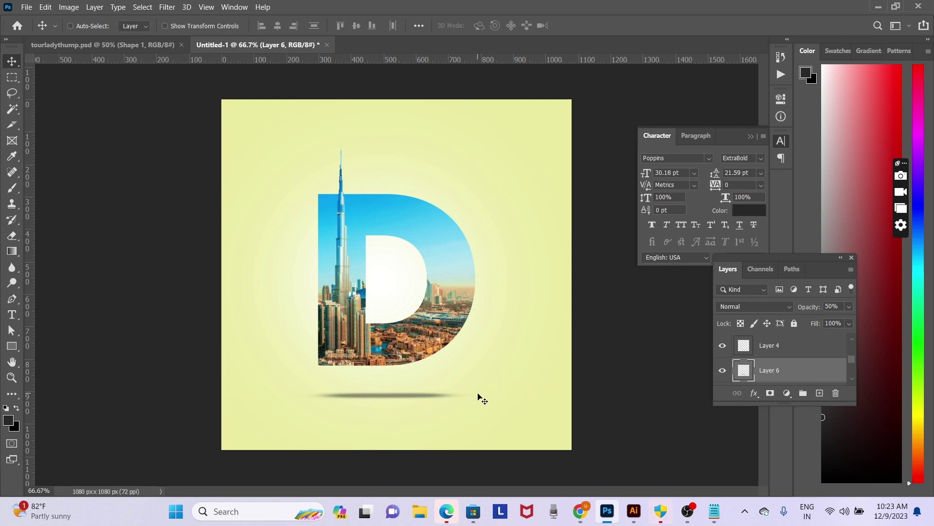
pyautogui.hotkey('shift', 'Up')
pyautogui.hotkey('shift', 'Up')
pyautogui.hotkey('shift', 'Up')
pyautogui.hotkey('shift', 'Up')
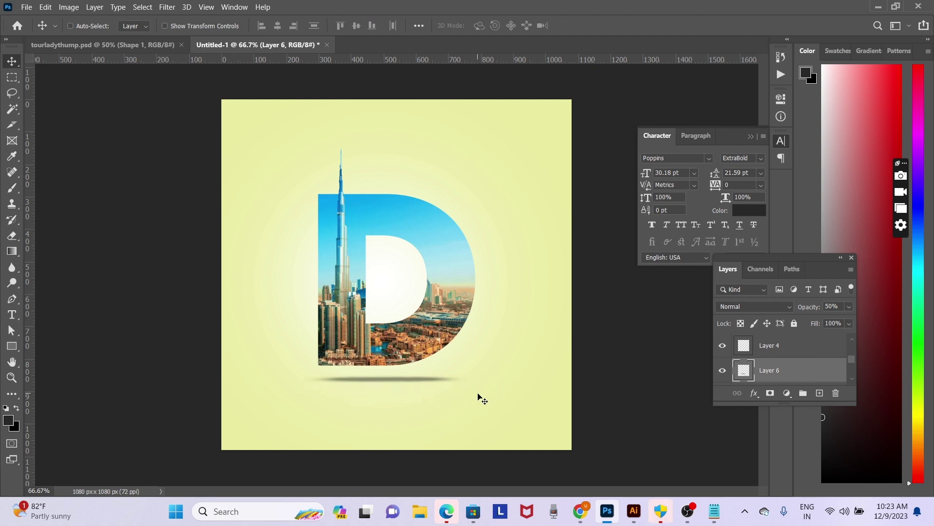
pyautogui.hotkey('shift', 'Up')
pyautogui.hotkey('shift', 'Up')
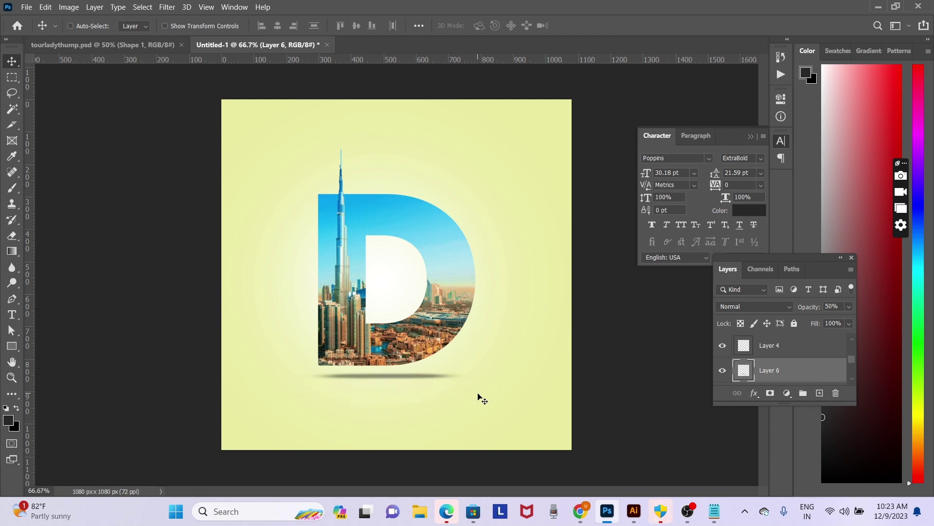
pyautogui.press('Down')
pyautogui.press('Down')
pyautogui.press('Down')
pyautogui.press('Down')
pyautogui.press('Down')
pyautogui.press('Down')
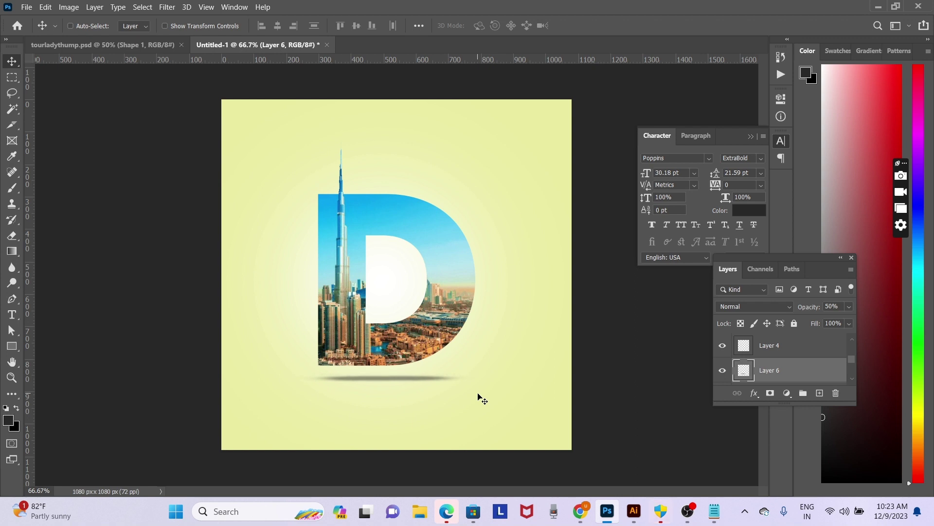
pyautogui.press('Down')
pyautogui.press('Down')
pyautogui.press('Down')
pyautogui.press('Down')
pyautogui.press('Down')
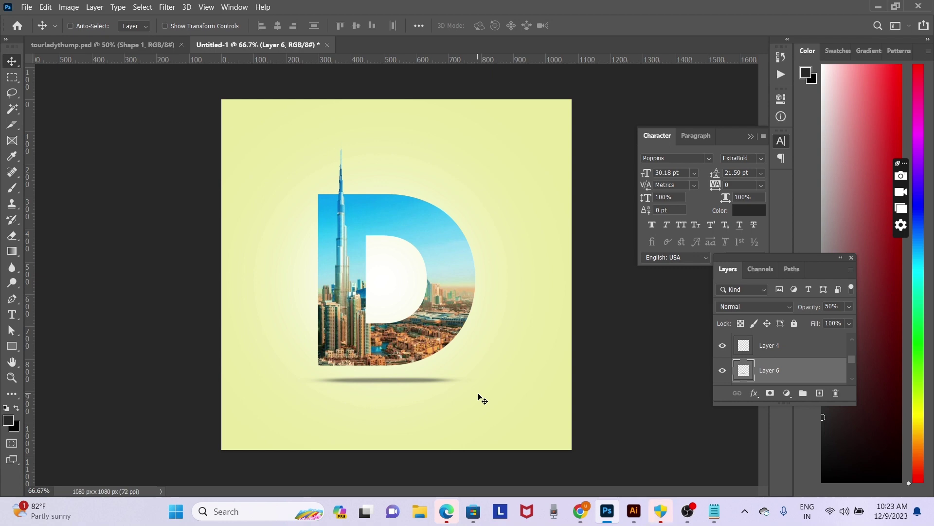
# Switch from Photoshop to Chrome using the taskbar icon
pyautogui.click(580, 511)
# Search Google Images for 'parachute png' in a new tab
pyautogui.click(784, 10)
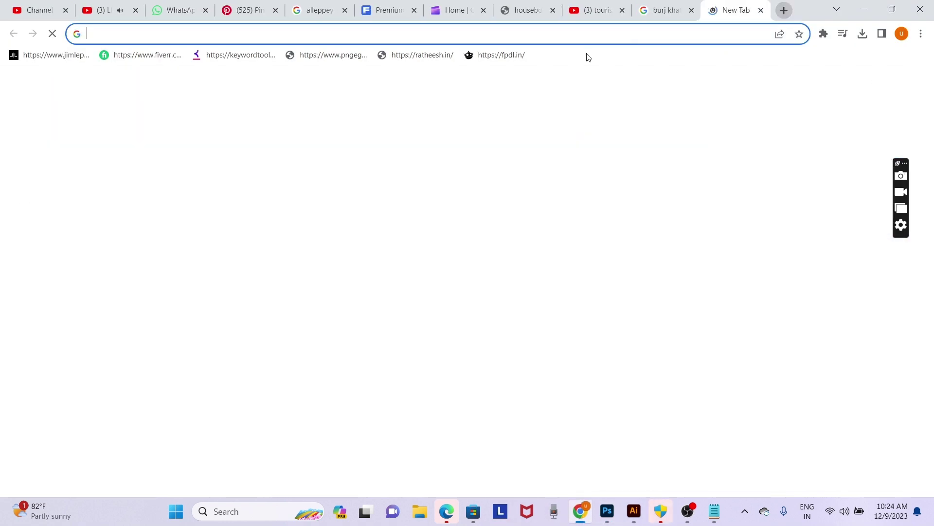
pyautogui.write('parac')
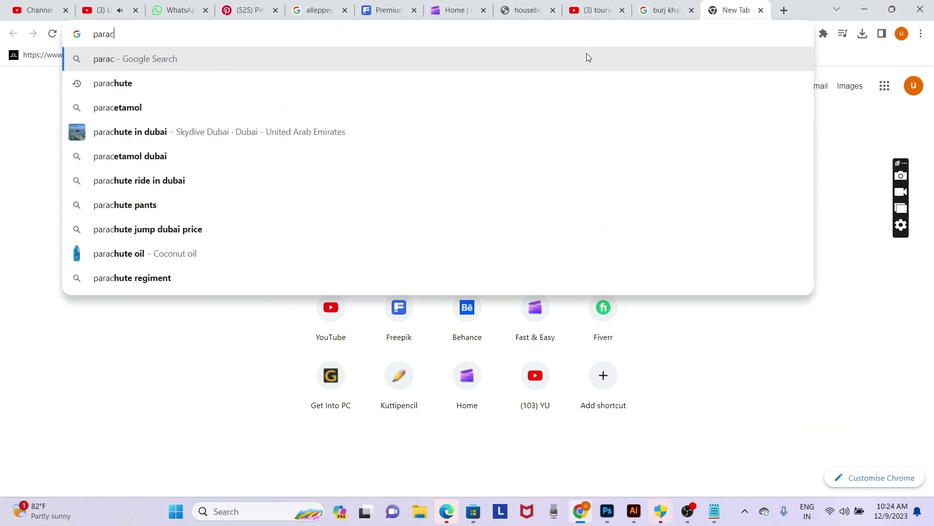
pyautogui.write('hut pn')
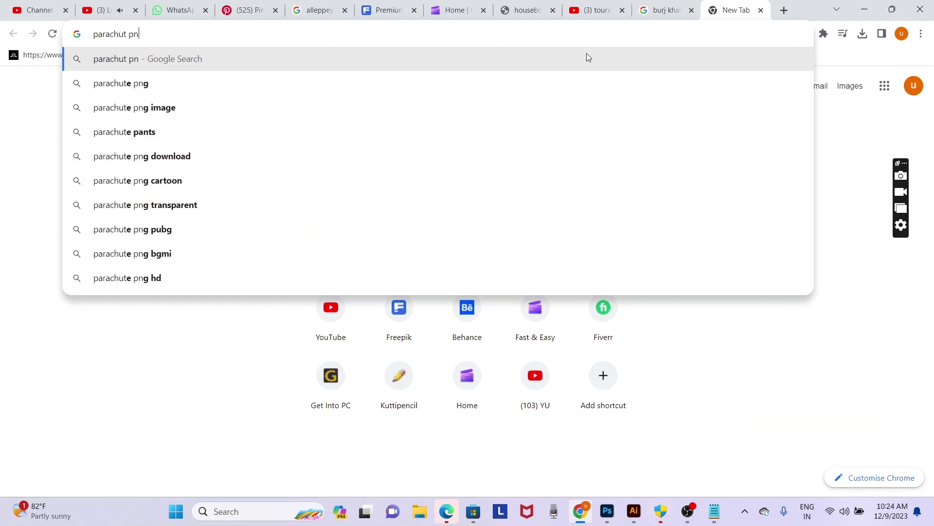
pyautogui.write('g')
pyautogui.press('Return')
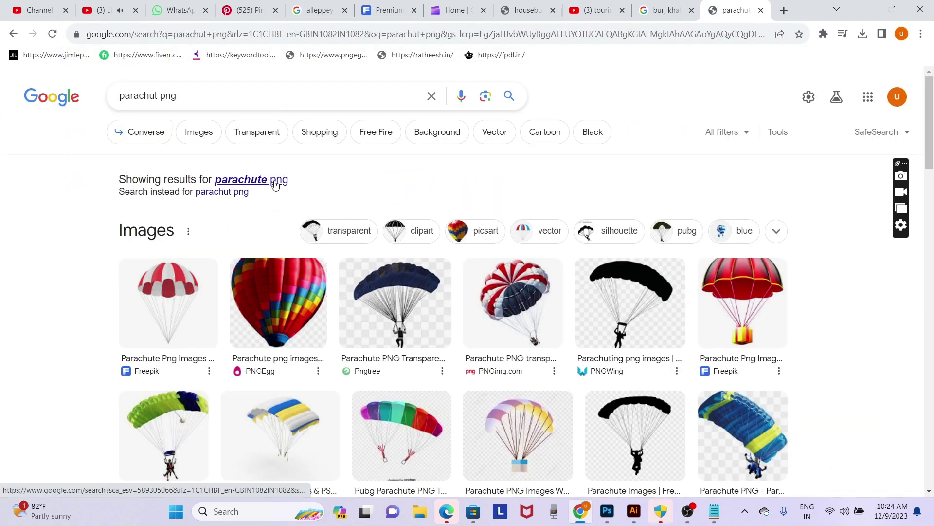
pyautogui.click(288, 181)
pyautogui.scroll(-5, 366, 312)
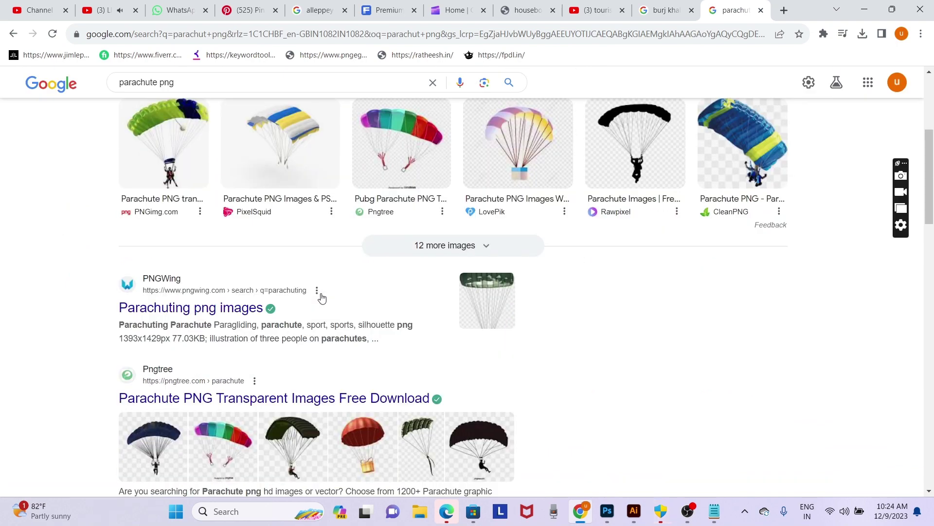
pyautogui.scroll(5, 223, 313)
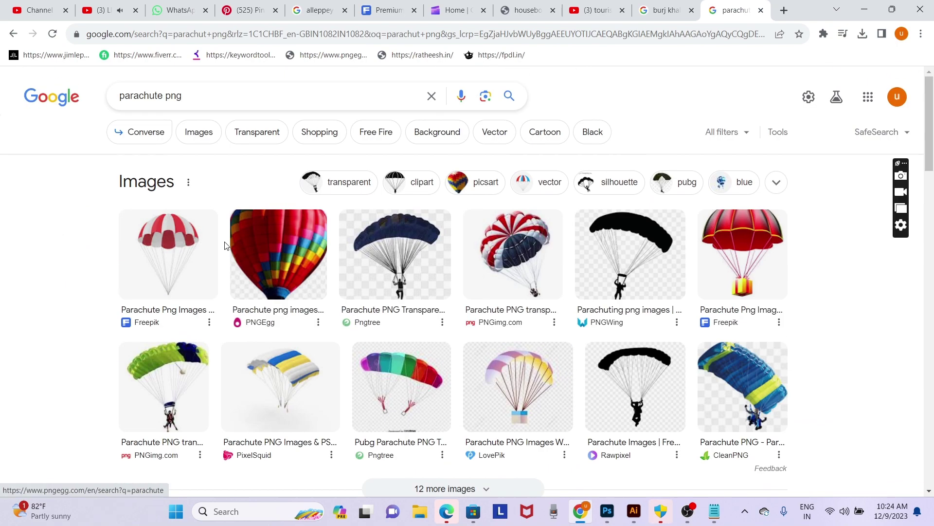
pyautogui.click(198, 131)
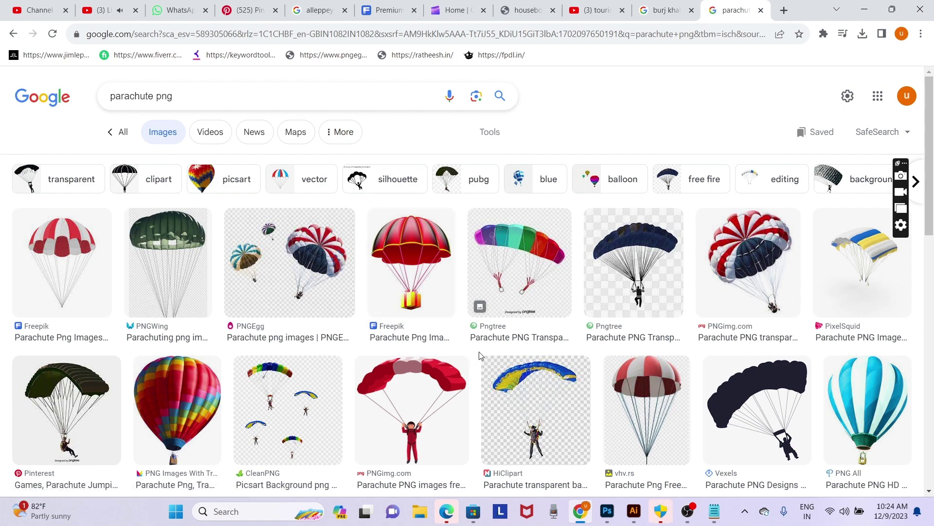
# Preview the green parachutist image and save it into the element folder
pyautogui.scroll(-5, 479, 355)
pyautogui.scroll(-2, 479, 355)
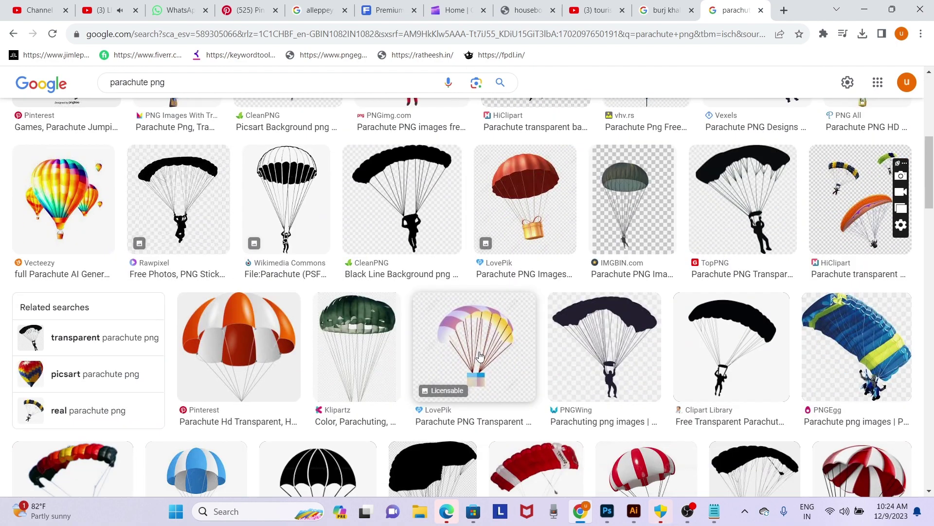
pyautogui.scroll(-2, 479, 355)
pyautogui.scroll(-3, 479, 355)
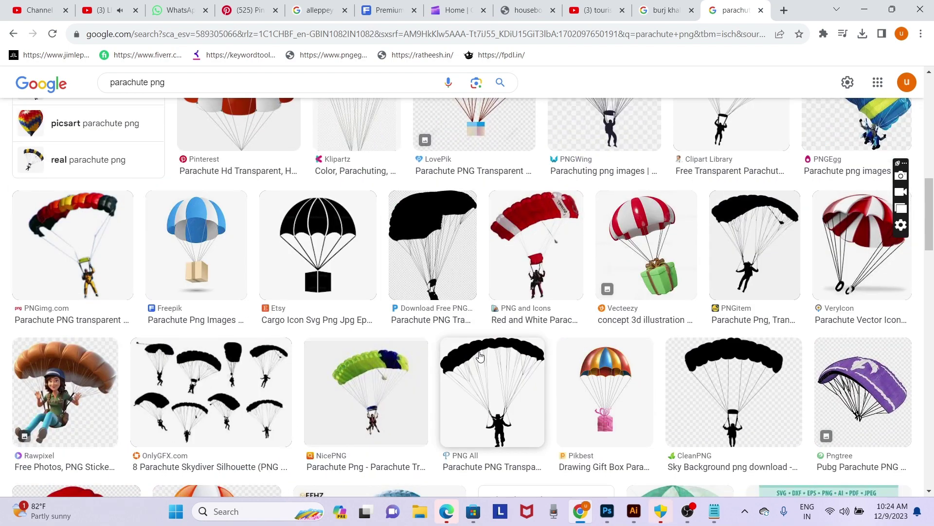
pyautogui.click(97, 238)
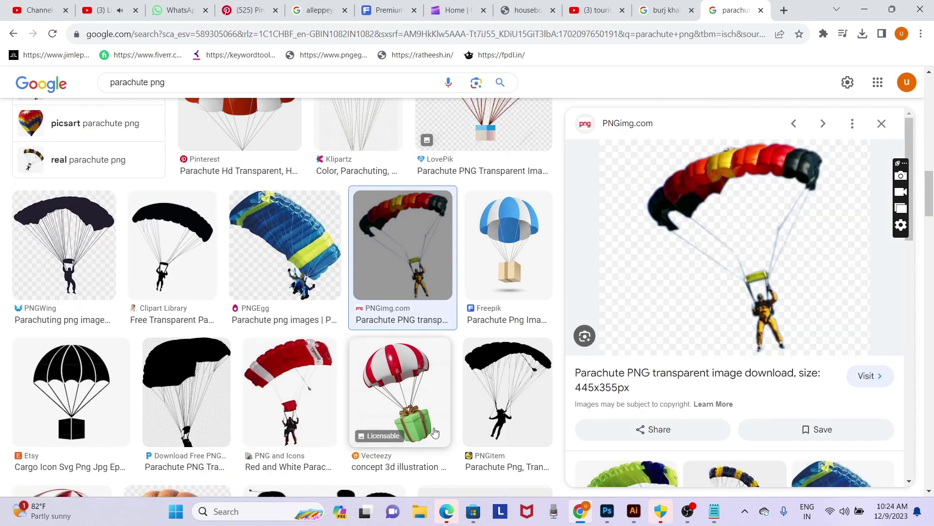
pyautogui.scroll(-5, 648, 414)
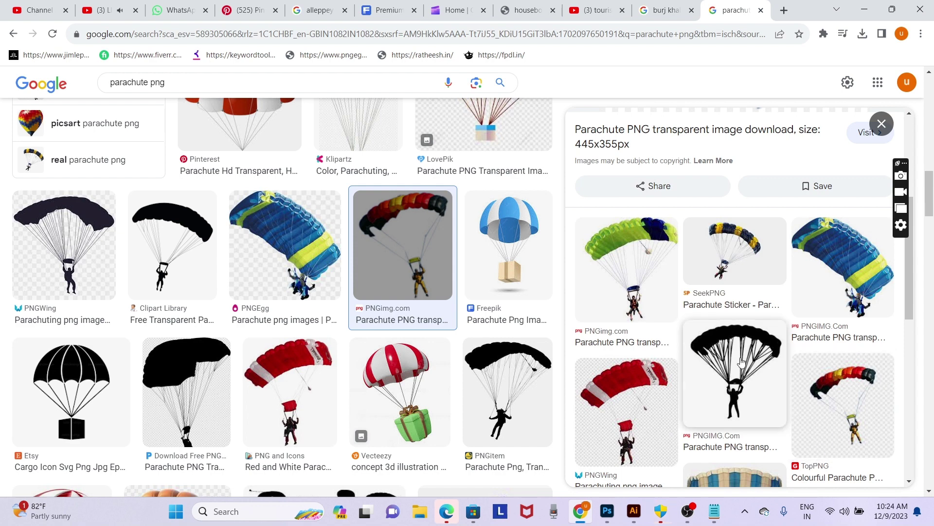
pyautogui.click(655, 286)
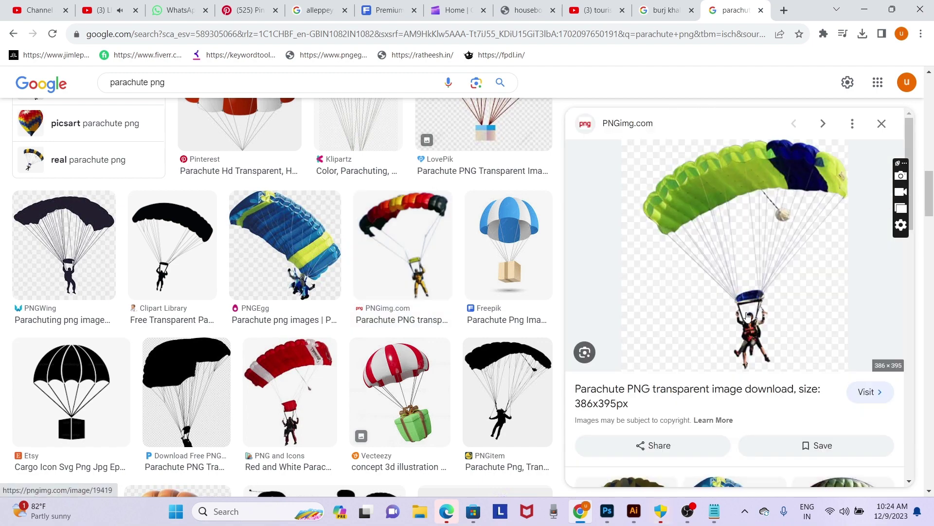
pyautogui.rightClick(730, 184)
pyautogui.click(780, 311)
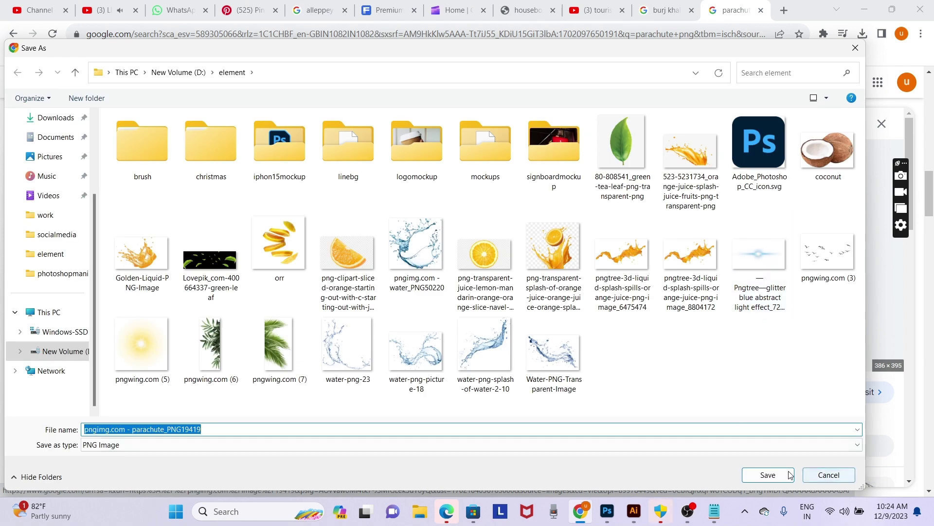
pyautogui.click(768, 475)
# Return to Photoshop and browse Downloads and Documents in the Open dialog without opening anything
pyautogui.click(607, 511)
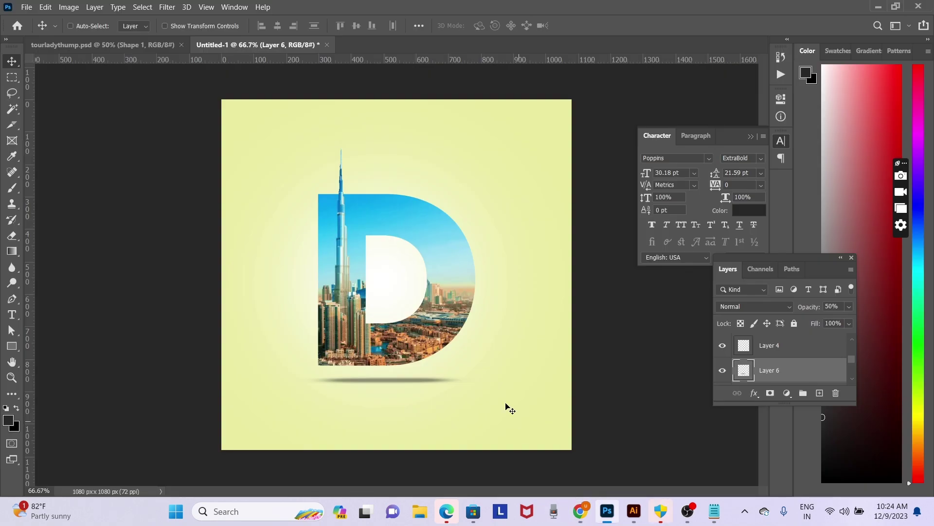
pyautogui.hotkey('ctrl', 'o')
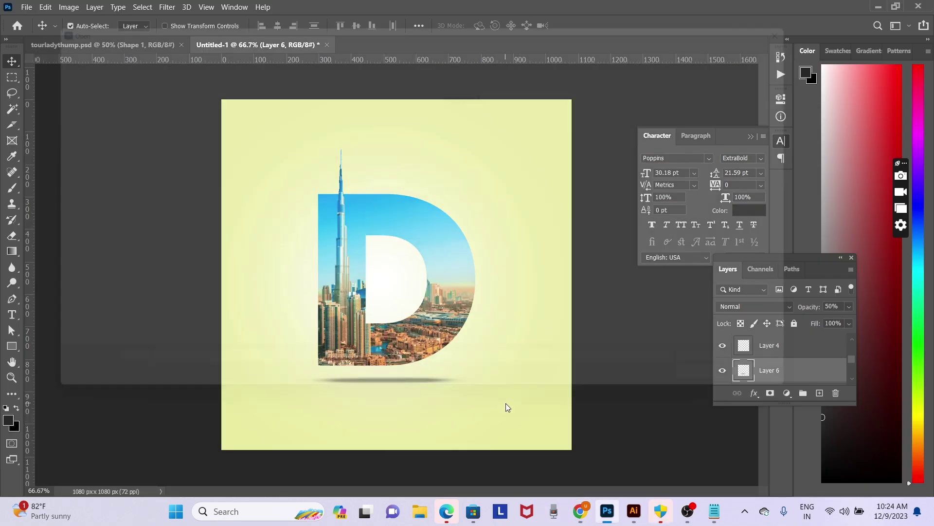
pyautogui.click(53, 80)
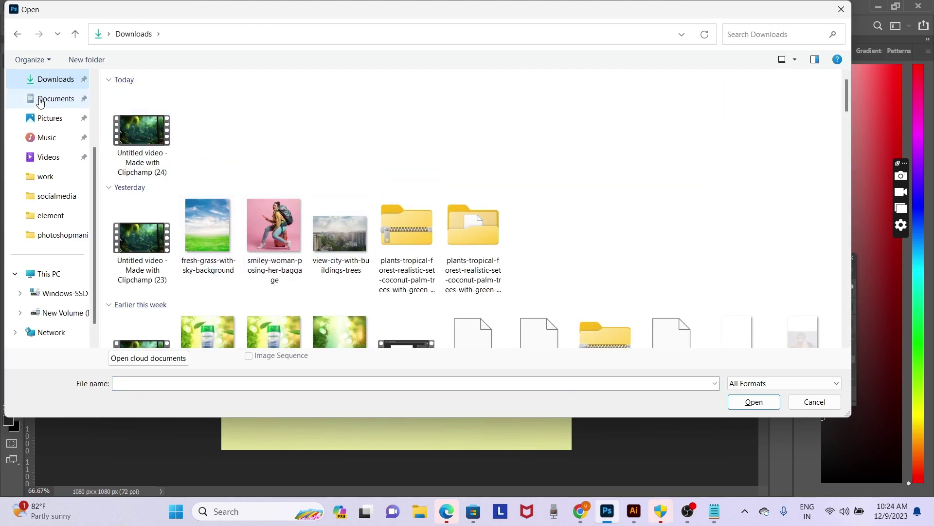
pyautogui.click(40, 100)
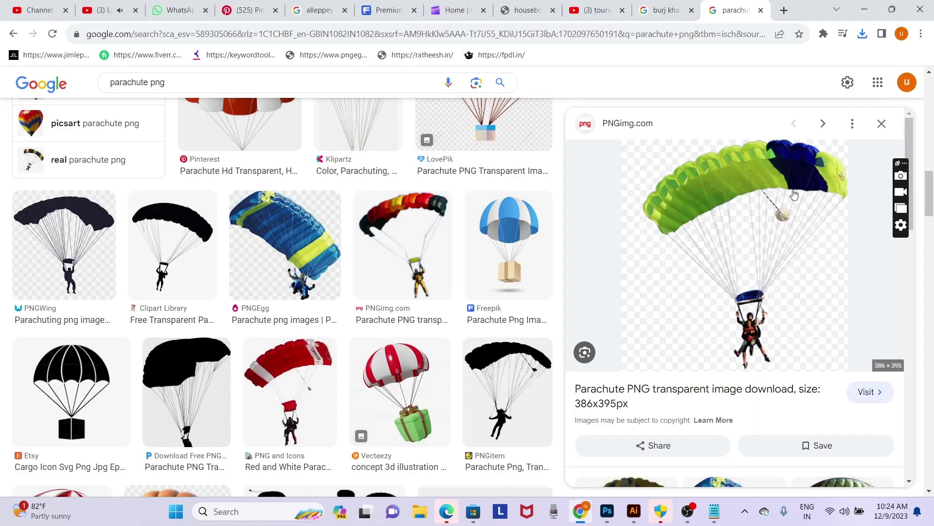
# Save the parachutist preview image into Downloads as ddd.png
pyautogui.rightClick(795, 195)
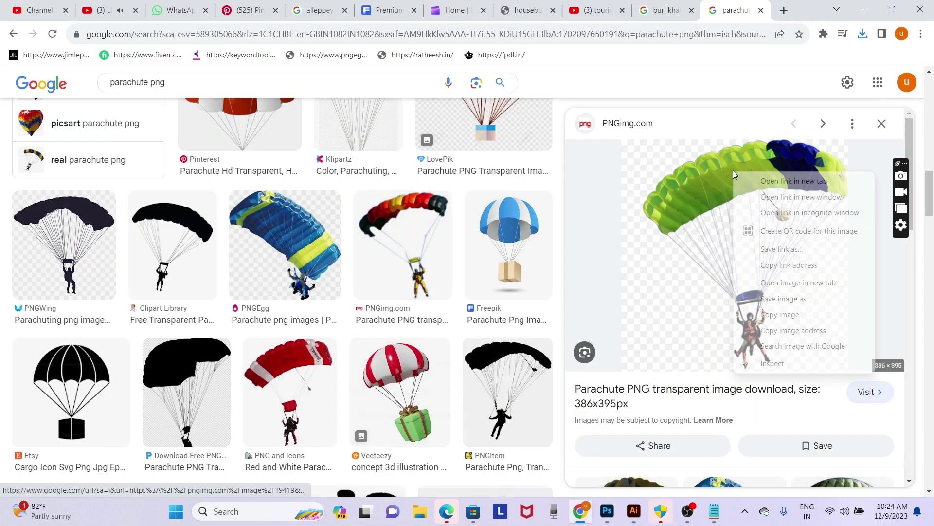
pyautogui.click(777, 301)
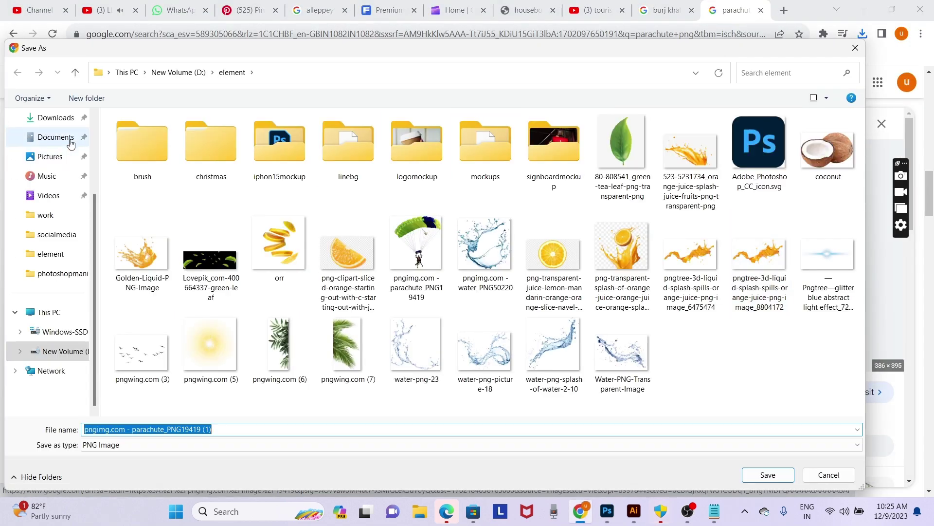
pyautogui.click(56, 117)
pyautogui.click(232, 430)
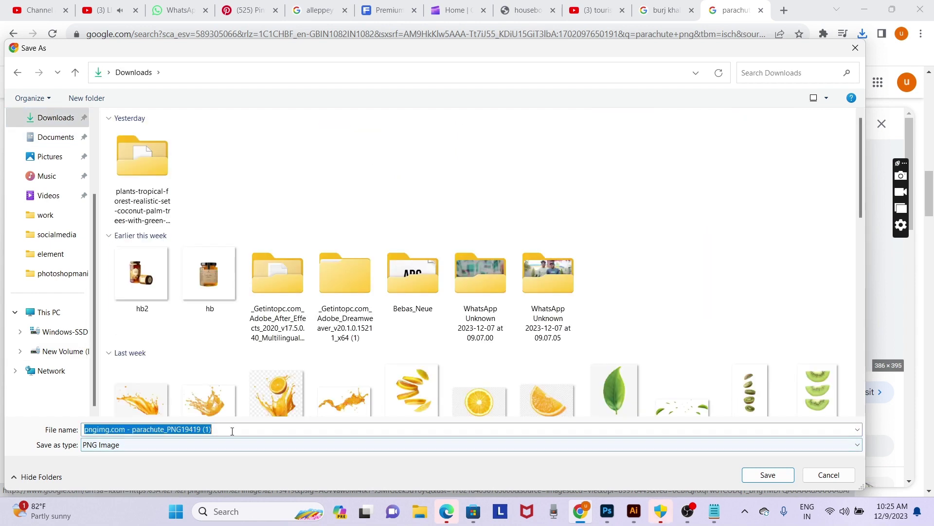
pyautogui.write('ddd')
pyautogui.press('Return')
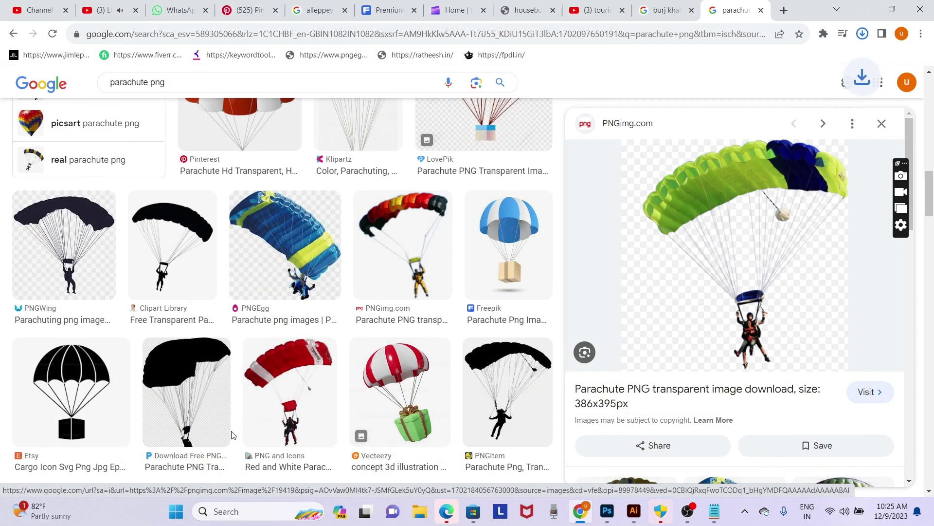
# Show ddd.png in its folder from Chrome's downloads list, then return to Photoshop
pyautogui.click(863, 34)
pyautogui.click(824, 83)
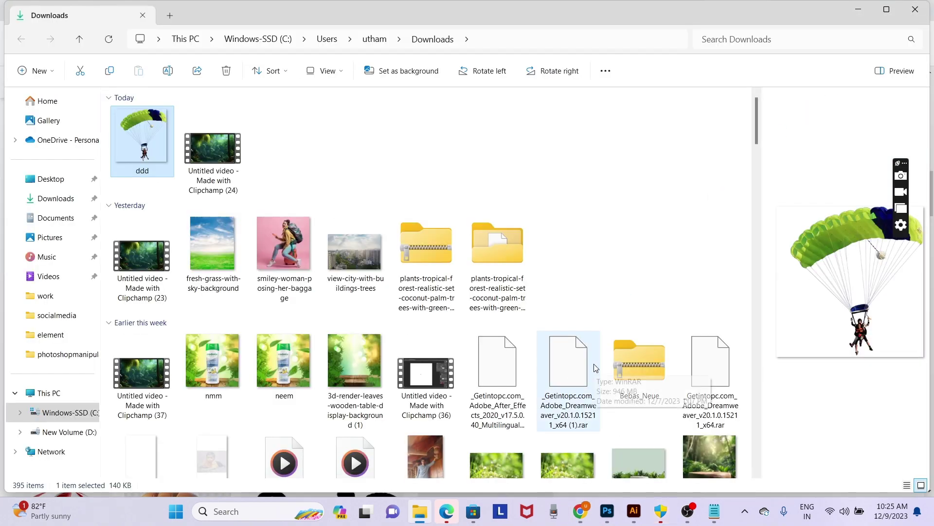
pyautogui.click(609, 513)
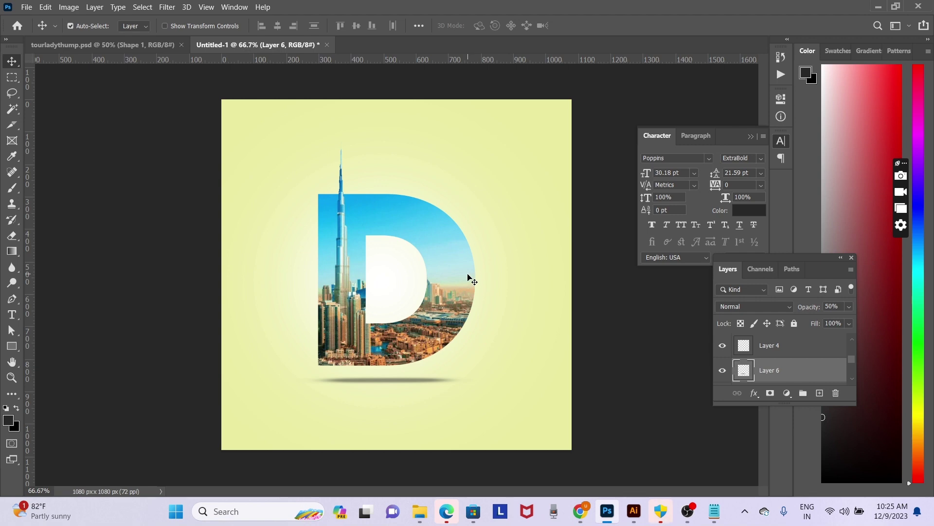
# Open ddd.png and drag the parachutist onto the D poster as a layer above the D
pyautogui.hotkey('ctrl', 'o')
pyautogui.write('"C:\\Users\\utham\\Downloads\\ddd.png"')
pyautogui.press('Return')
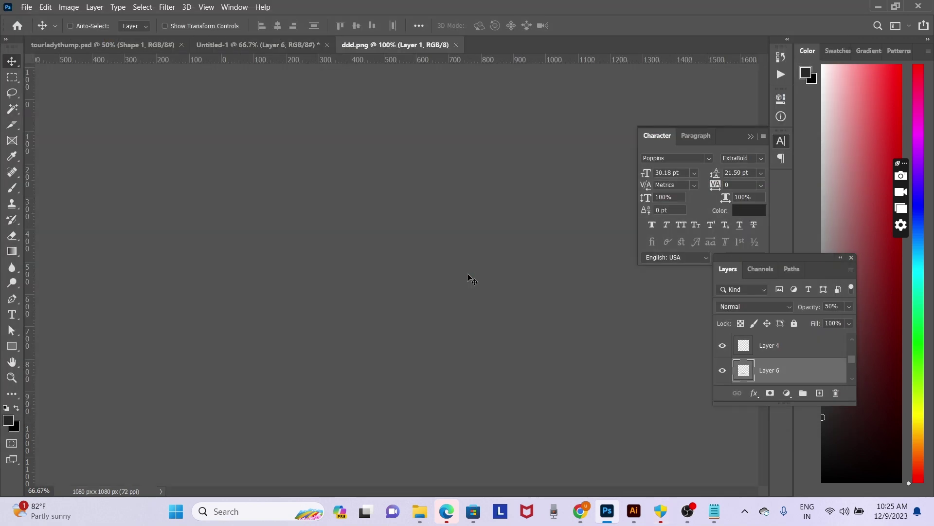
pyautogui.moveTo(452, 204); pyautogui.dragTo(105, 33)
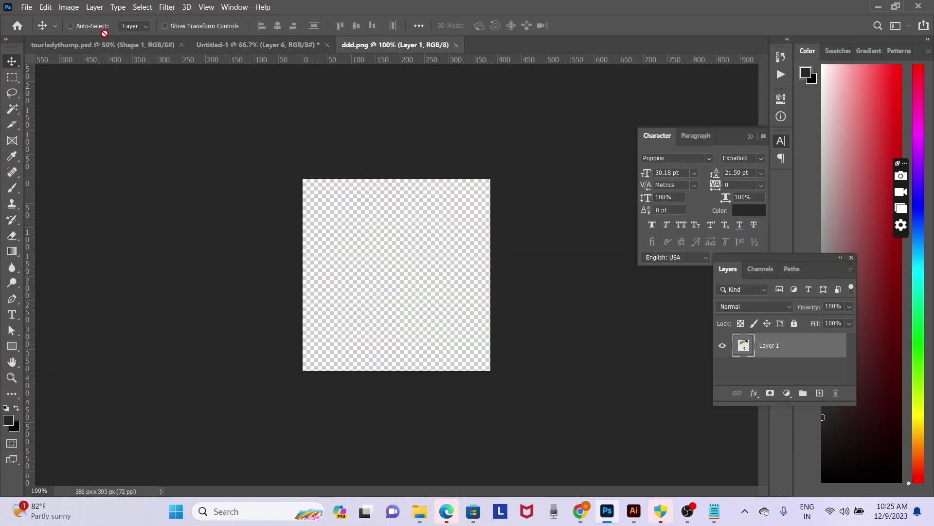
pyautogui.moveTo(249, 46); pyautogui.dragTo(330, 231)
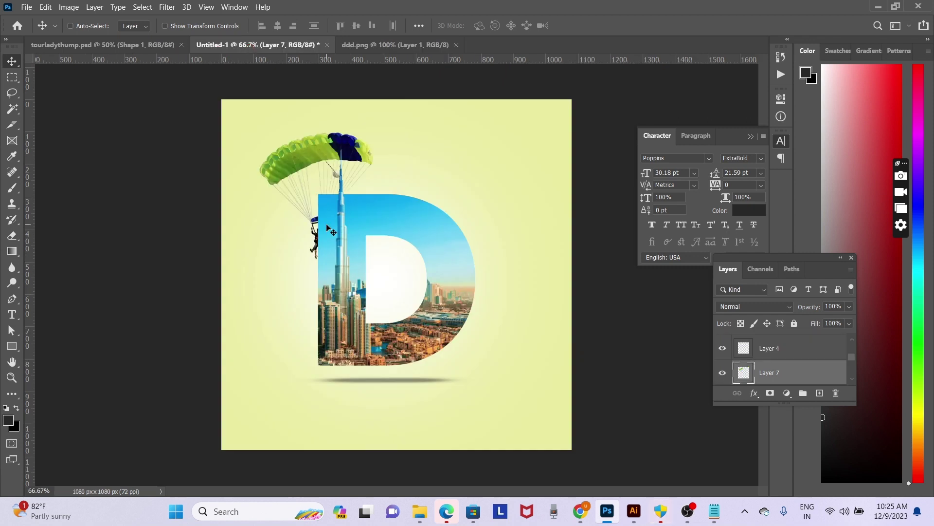
pyautogui.hotkey('ctrl', ']')
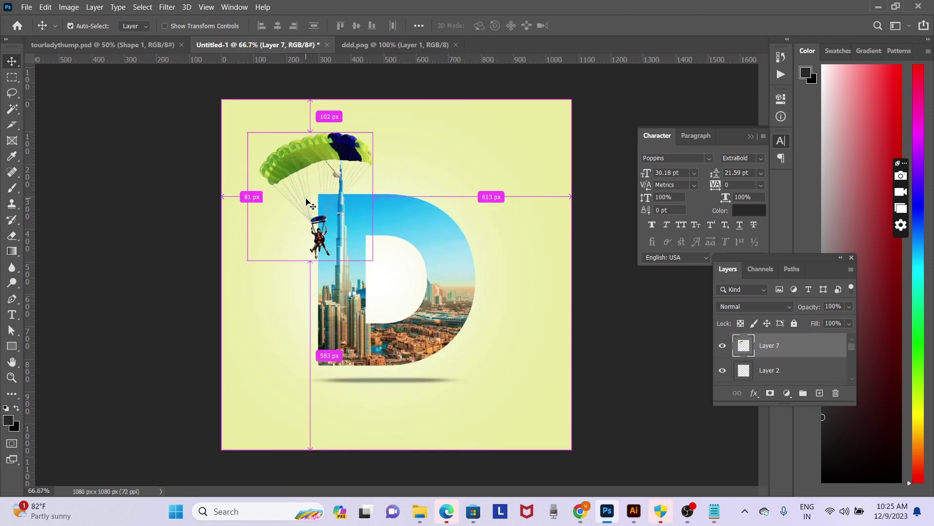
# Scale the parachutist down and place it against the D's upper left edge
pyautogui.press('t')
pyautogui.press('v')
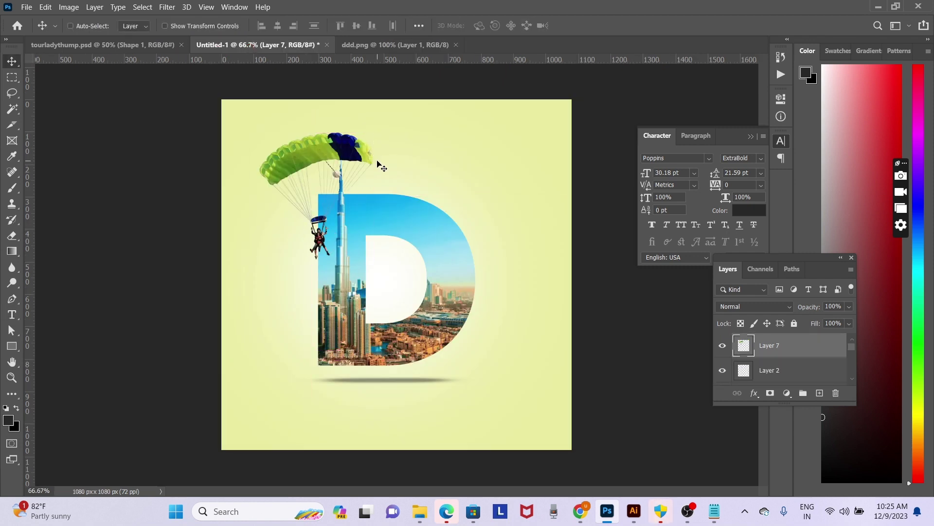
pyautogui.hotkey('ctrl', 't')
pyautogui.moveTo(372, 133); pyautogui.dragTo(344, 161)
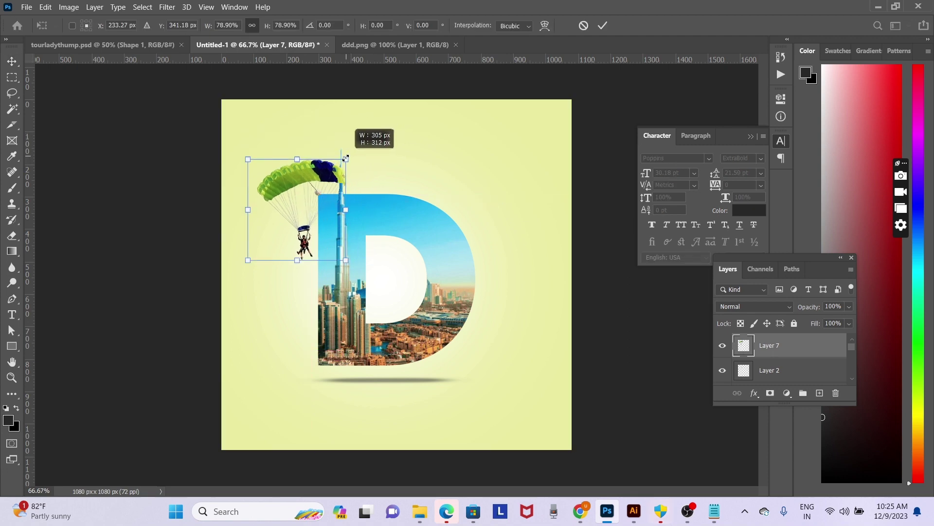
pyautogui.moveTo(321, 201); pyautogui.dragTo(310, 191)
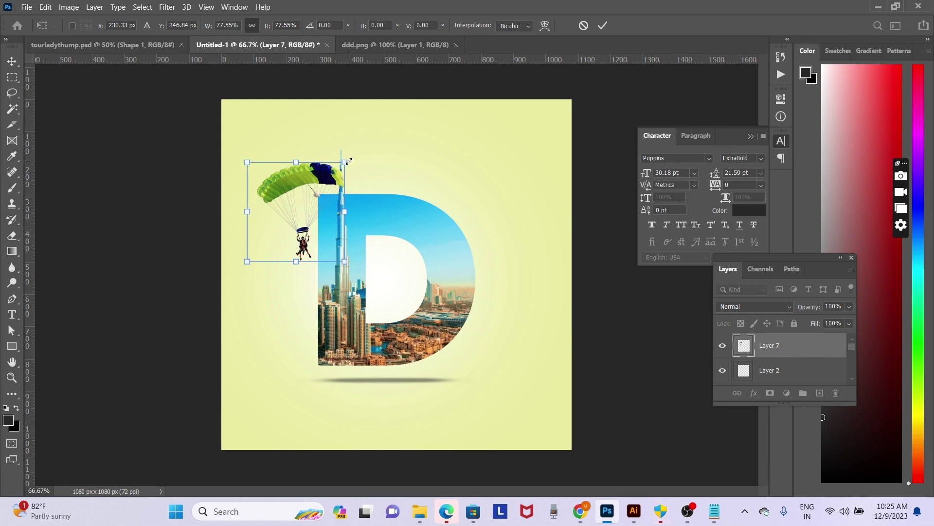
pyautogui.moveTo(348, 161)
pyautogui.mouseDown()
pyautogui.moveTo(330, 197)
pyautogui.moveTo(297, 190)
pyautogui.mouseUp()
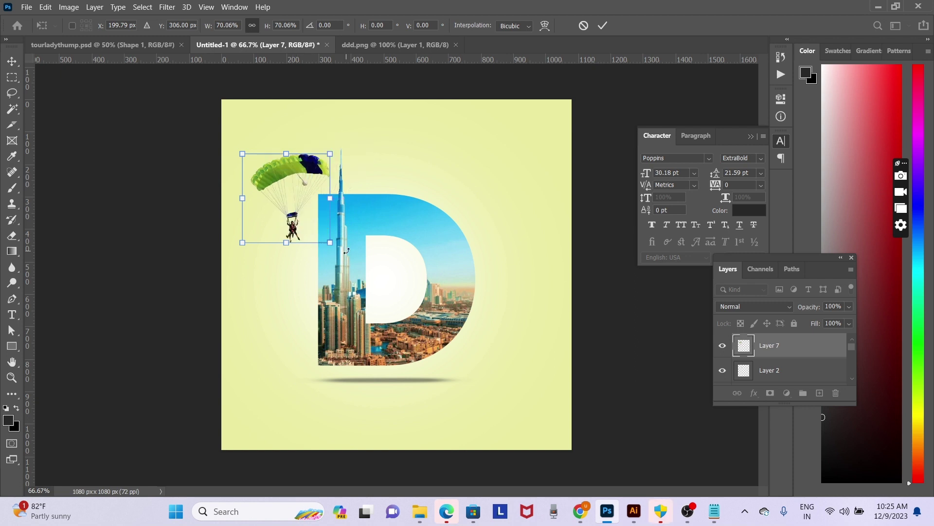
pyautogui.press('Return')
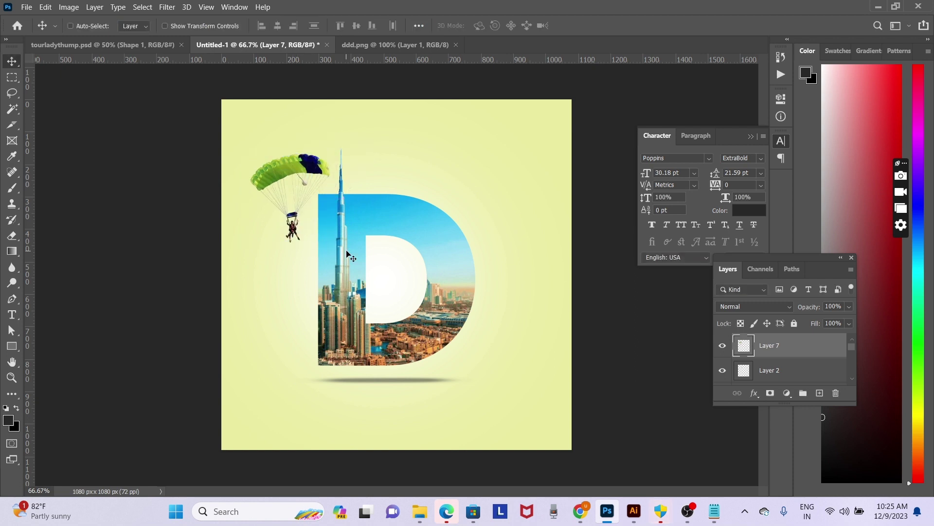
pyautogui.moveTo(272, 157); pyautogui.dragTo(295, 182)
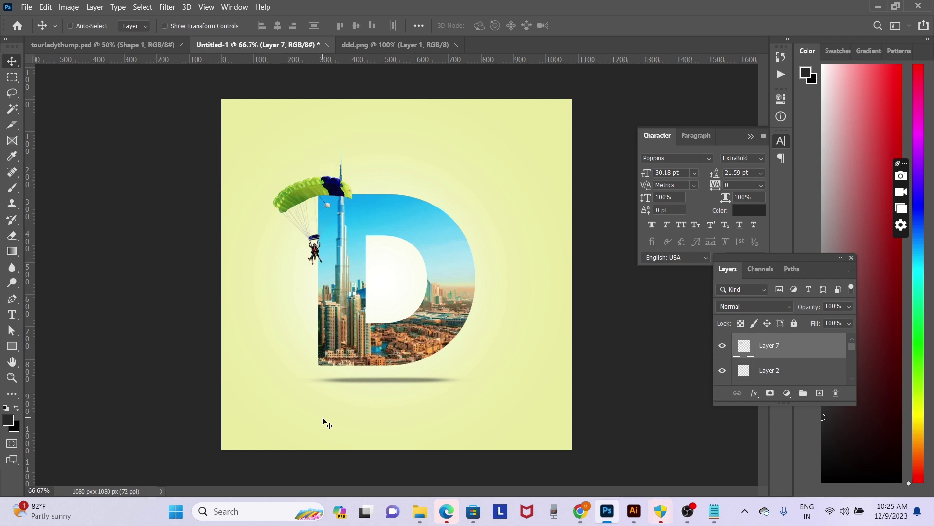
# Save as dubai in work > photoshopmanipulation, confirm replacing it and accept the format options
pyautogui.hotkey('ctrl', 's')
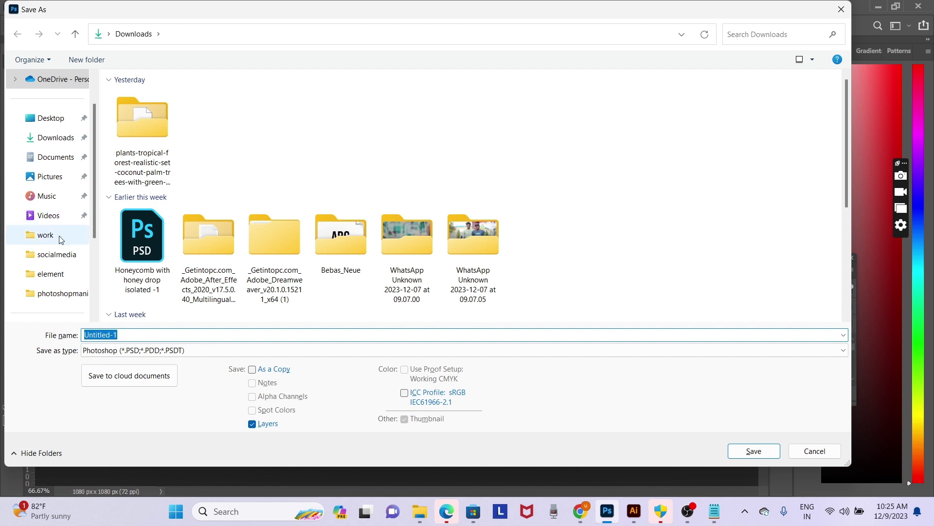
pyautogui.click(60, 235)
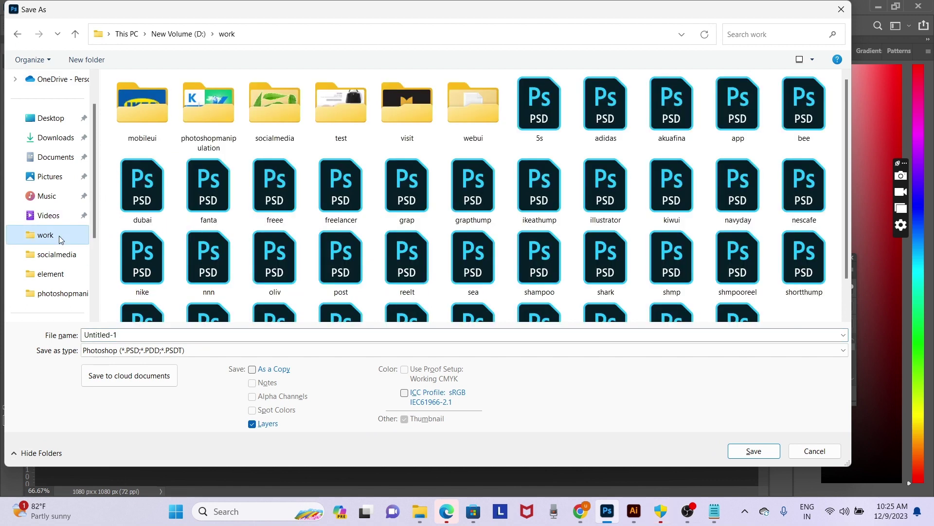
pyautogui.doubleClick(209, 118)
pyautogui.click(185, 339)
pyautogui.write('dubai')
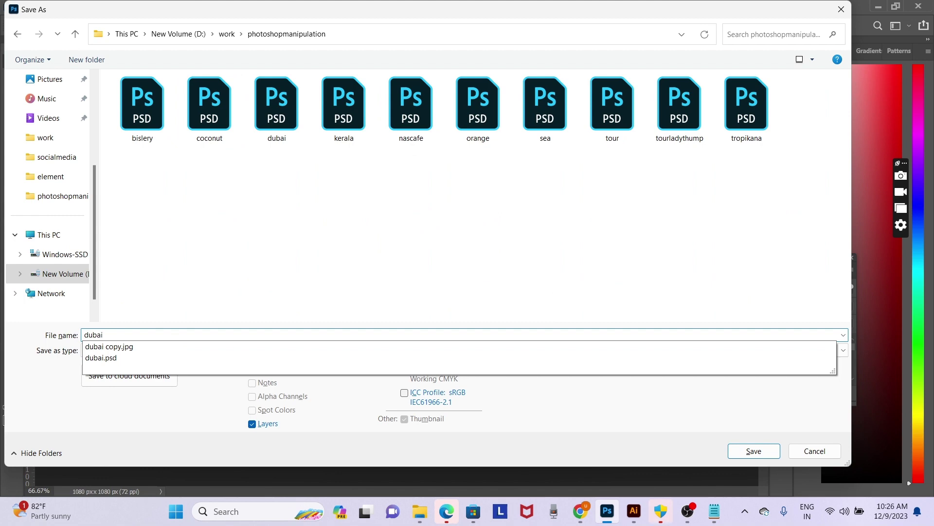
pyautogui.click(185, 339)
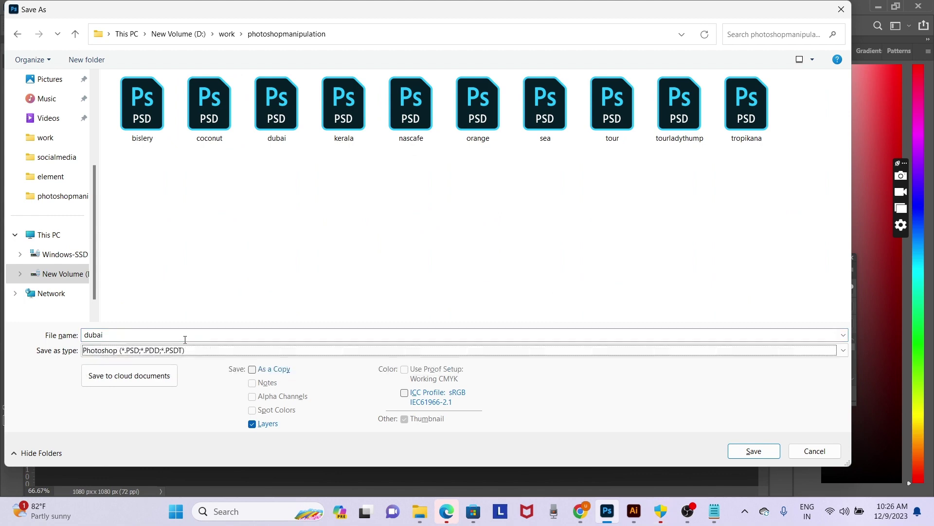
pyautogui.press('Return')
pyautogui.press('Left')
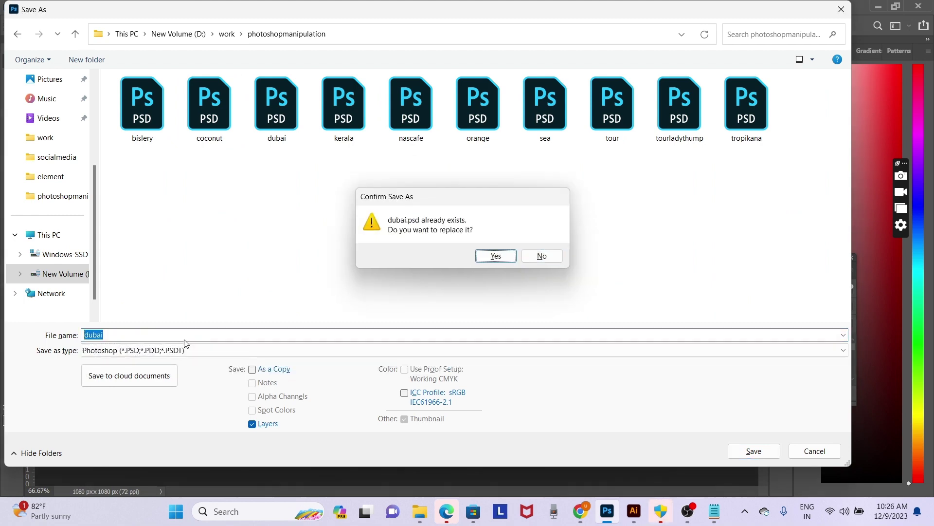
pyautogui.press('Return')
pyautogui.press('Return')
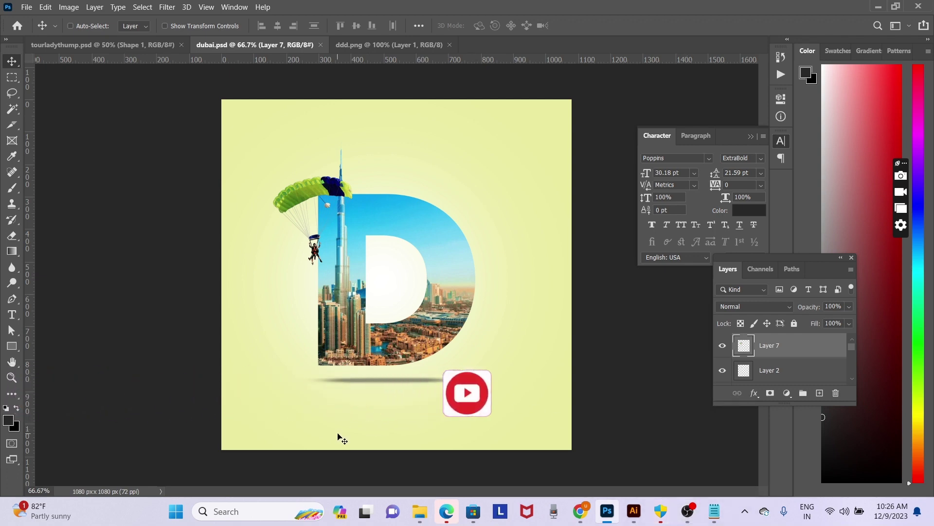
# Type the caption below the D in Baskerville Old Face, italic, 50 pt
pyautogui.click(332, 420)
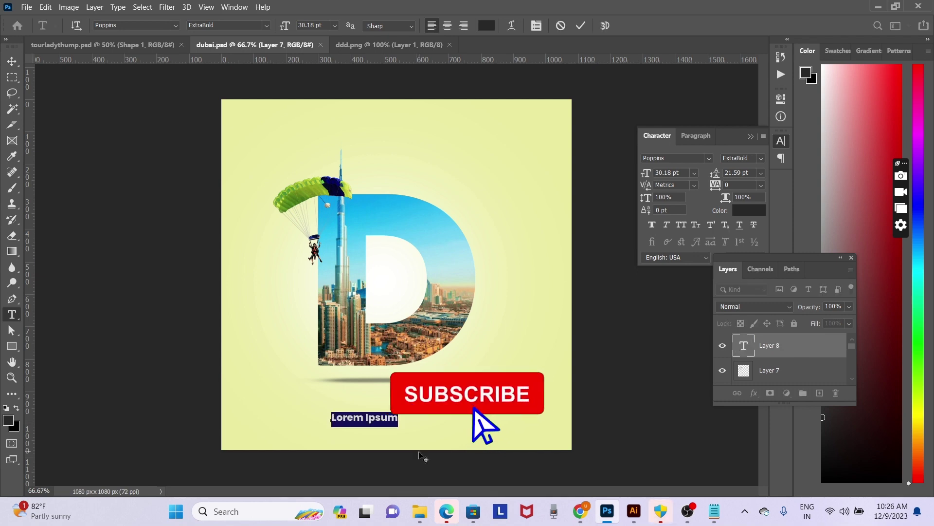
pyautogui.write('Come')
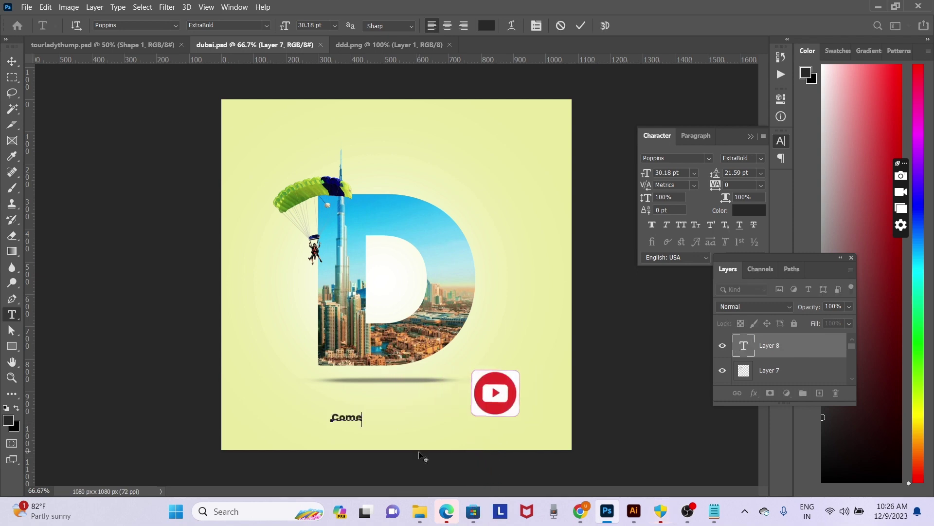
pyautogui.write(' to dubai')
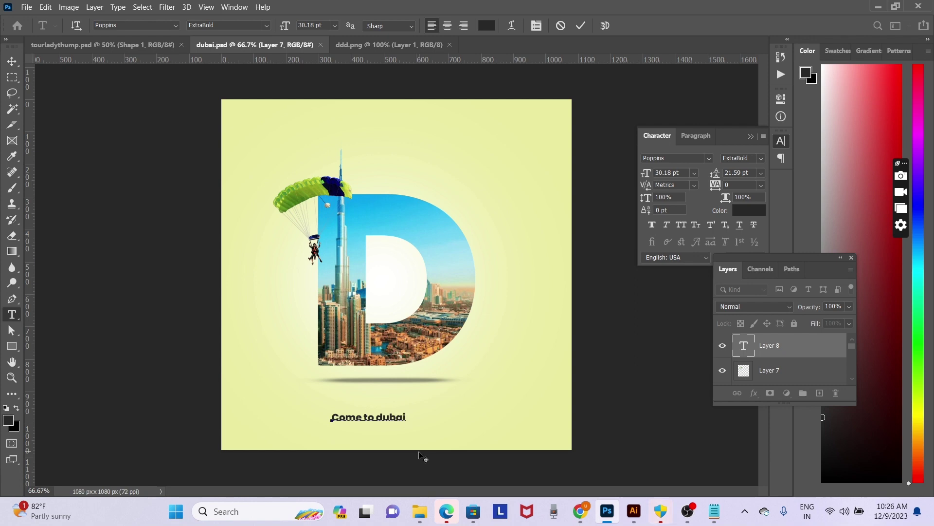
pyautogui.hotkey('ctrl', 'a')
pyautogui.click(710, 159)
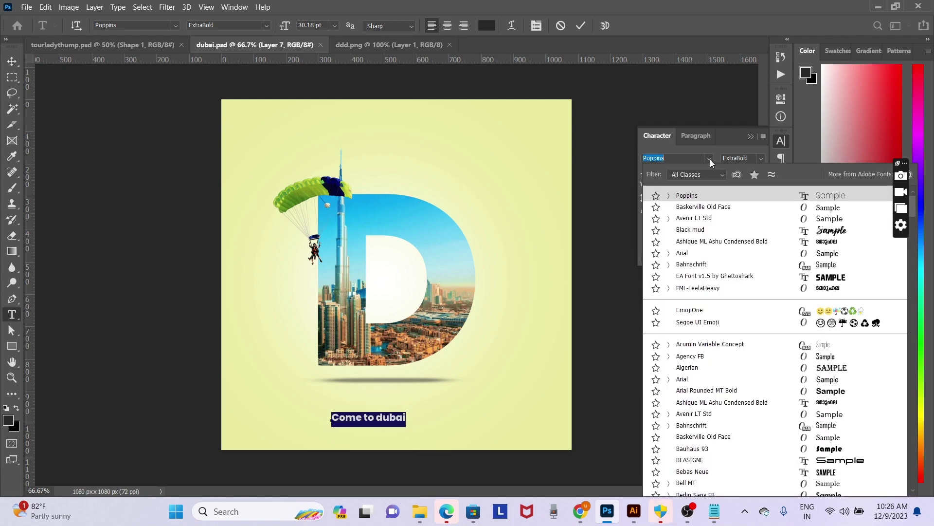
pyautogui.click(817, 208)
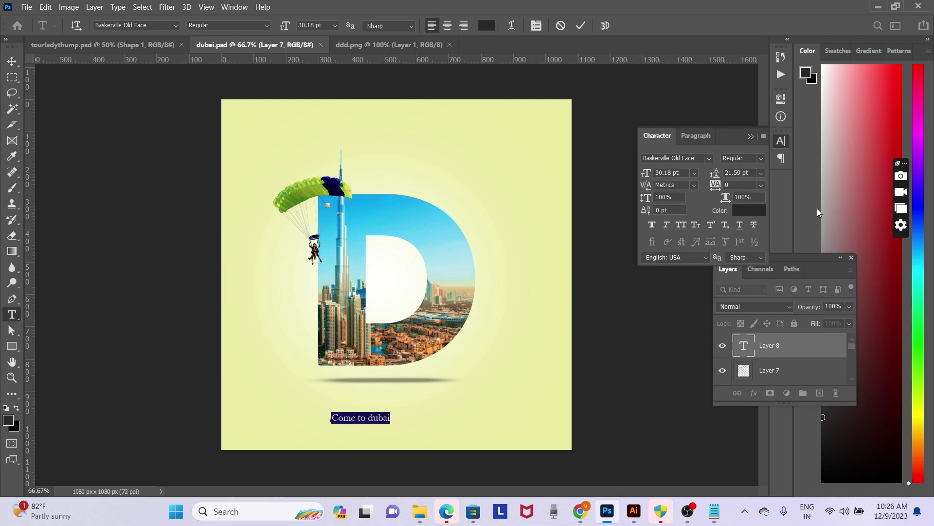
pyautogui.click(667, 227)
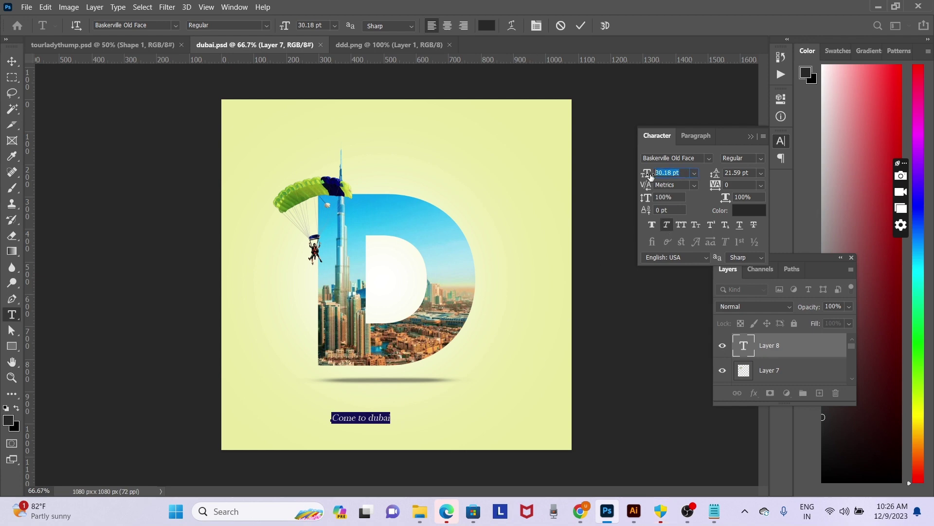
pyautogui.write('40')
pyautogui.press('Return')
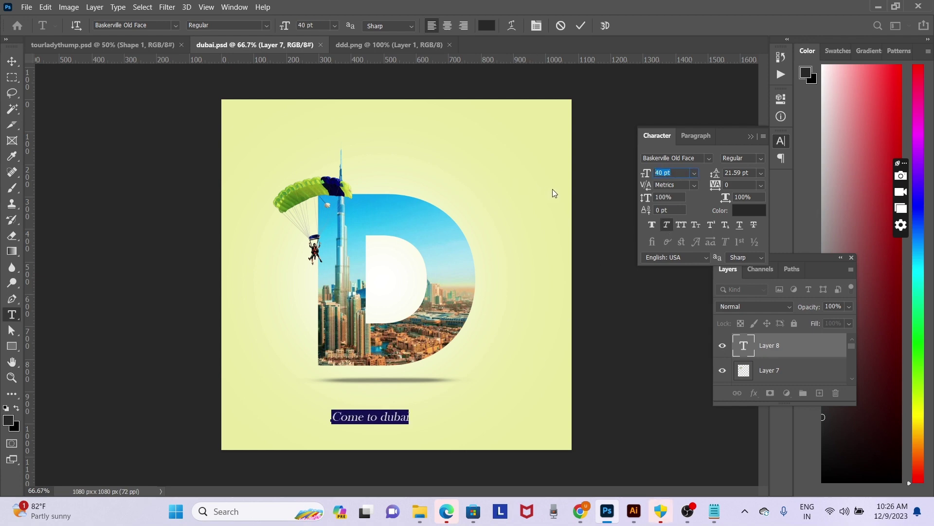
pyautogui.write('50')
pyautogui.press('Return')
pyautogui.click(12, 61)
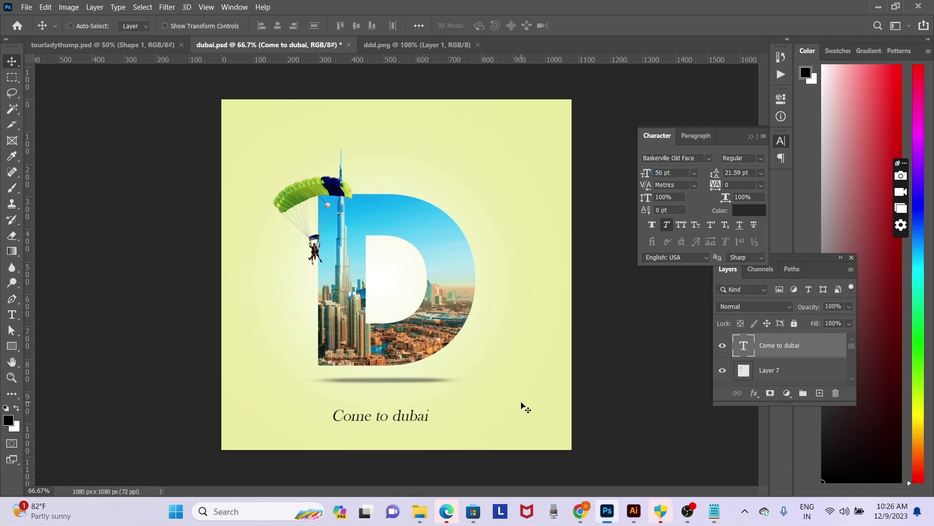
# Make the caption white, move it lower and centre it horizontally on the canvas
pyautogui.press('d')
pyautogui.hotkey('ctrl', 'BackSpace')
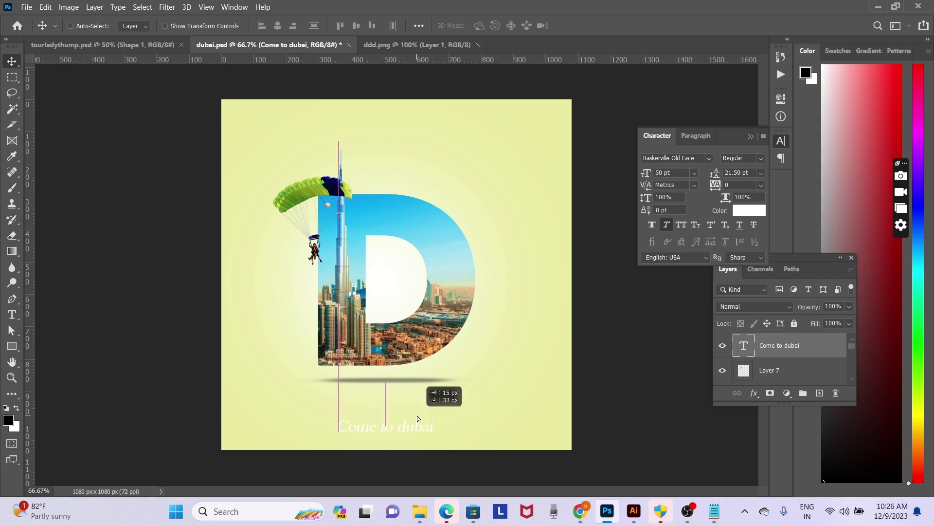
pyautogui.moveTo(418, 416); pyautogui.dragTo(424, 429)
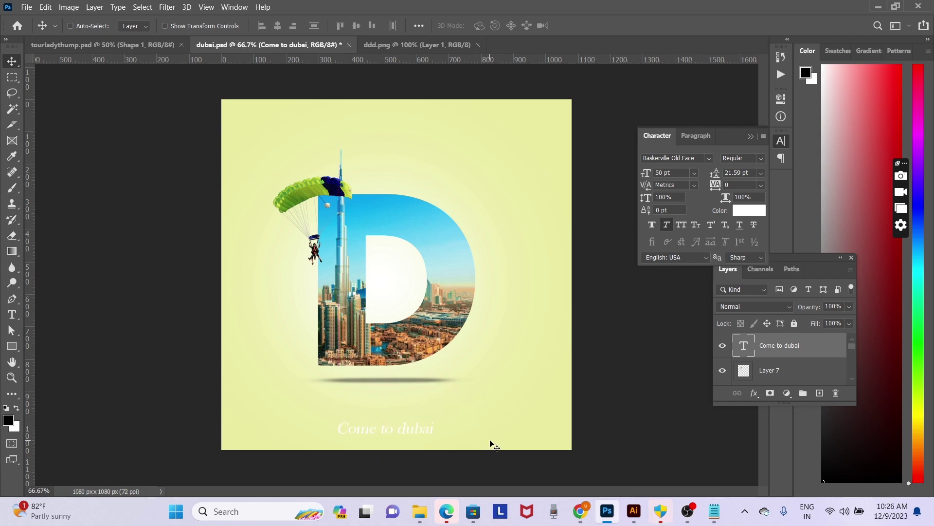
pyautogui.hotkey('ctrl', 'a')
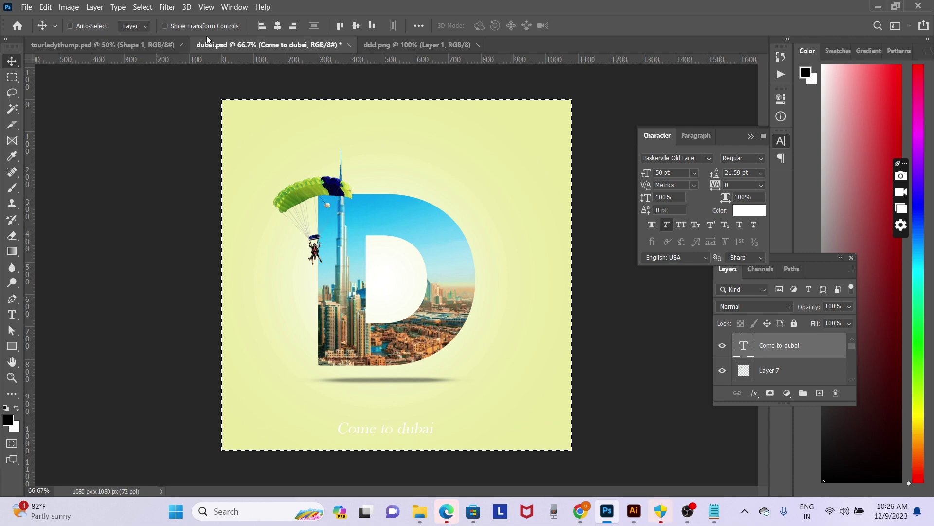
pyautogui.click(278, 25)
pyautogui.hotkey('ctrl', 'd')
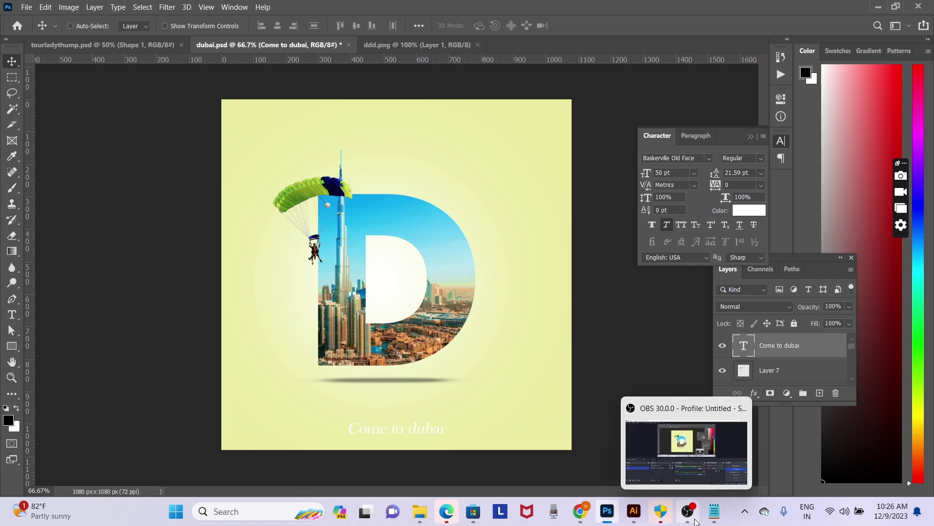
# Make the skyline image layer, Layer 1, the active layer
pyautogui.click(695, 521)
pyautogui.click(694, 522)
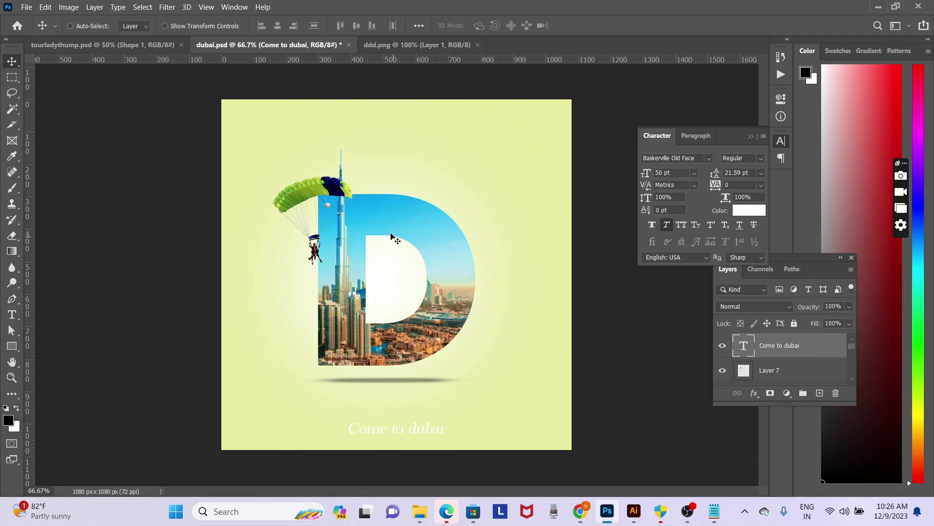
pyautogui.rightClick(345, 211)
pyautogui.click(357, 214)
# Create new Layer 8 and load the 400 px cloud brush
pyautogui.hotkey('ctrl', 'shift', 'n')
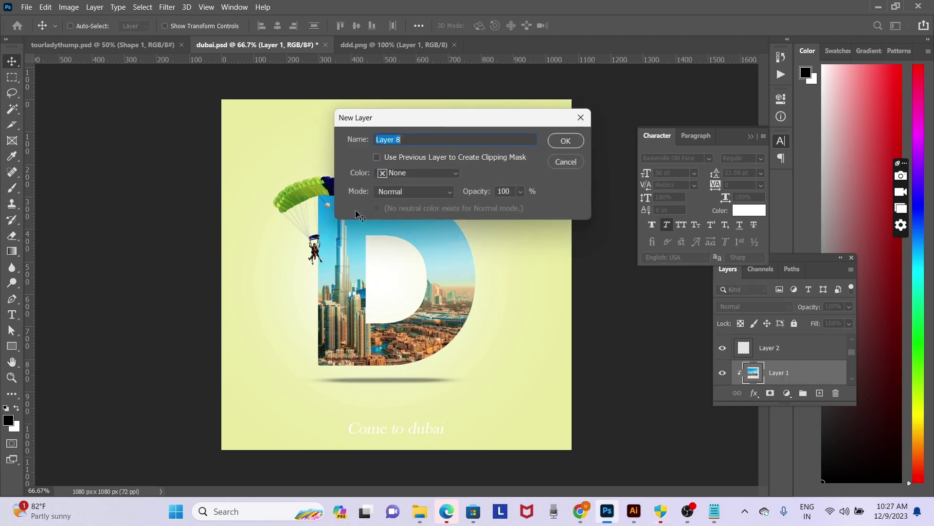
pyautogui.press('Return')
pyautogui.press('b')
pyautogui.rightClick(360, 210)
pyautogui.scroll(-2, 469, 336)
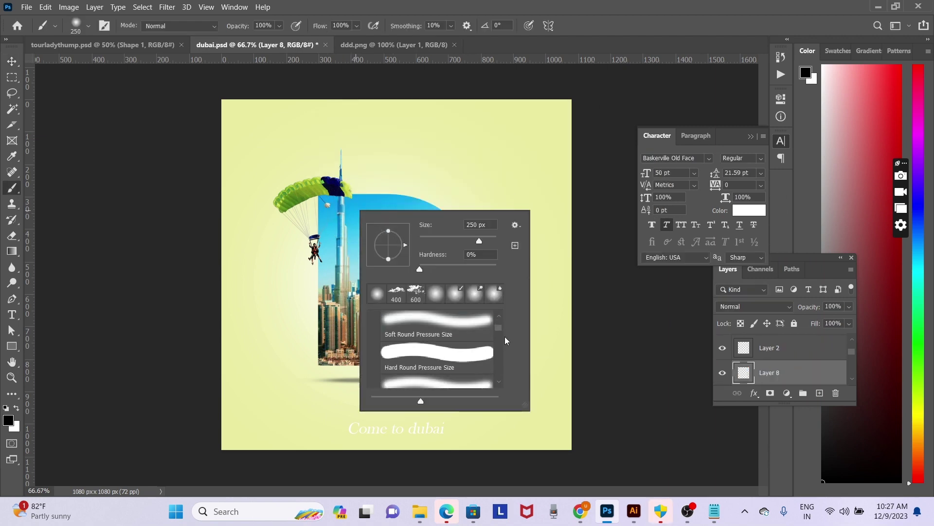
pyautogui.scroll(-3, 501, 334)
pyautogui.scroll(-3, 505, 393)
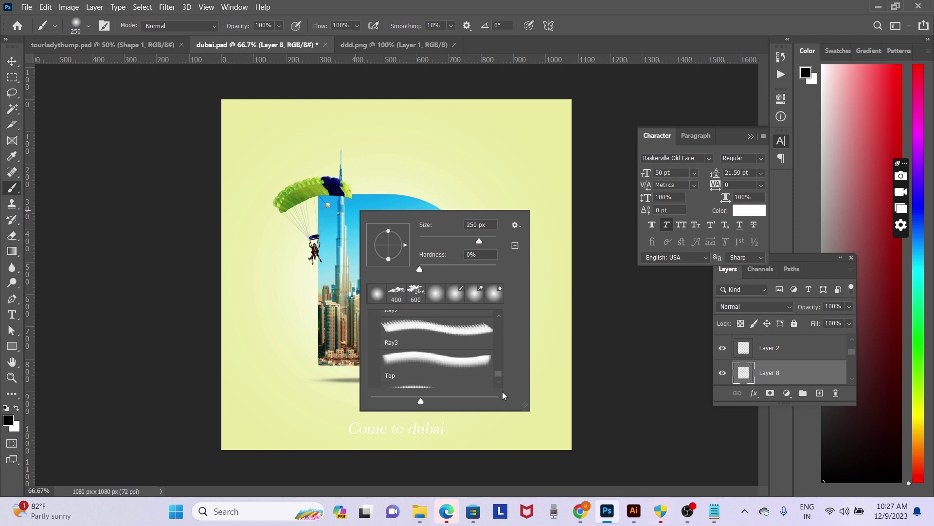
pyautogui.click(392, 294)
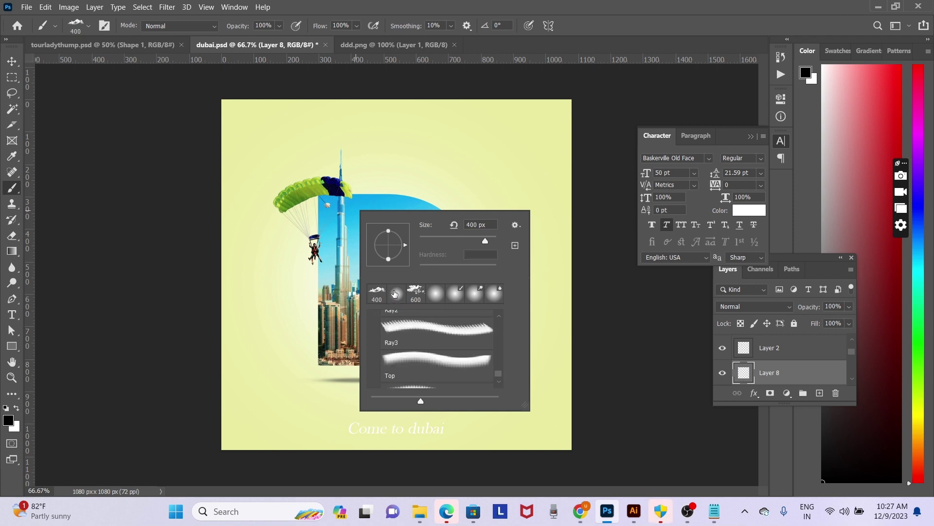
pyautogui.doubleClick(380, 296)
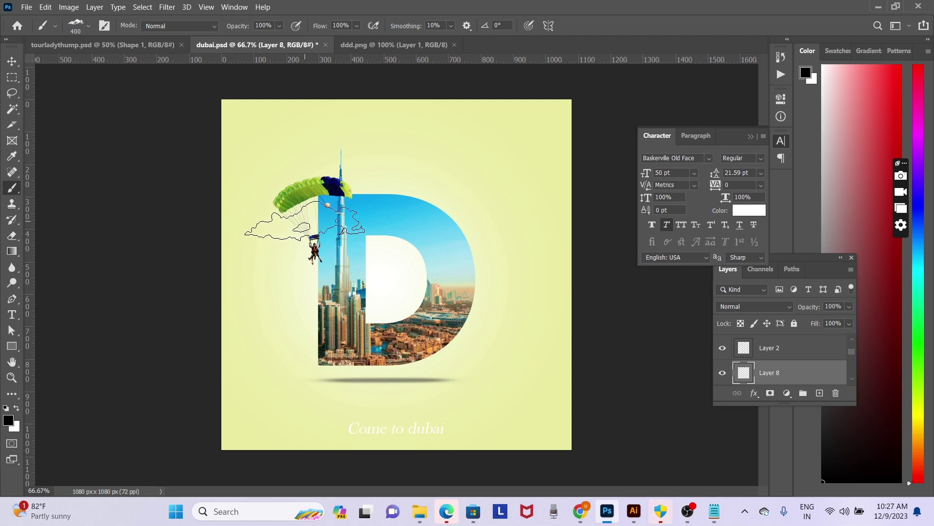
# Stamp two white clouds beside the parachutist
pyautogui.press('x')
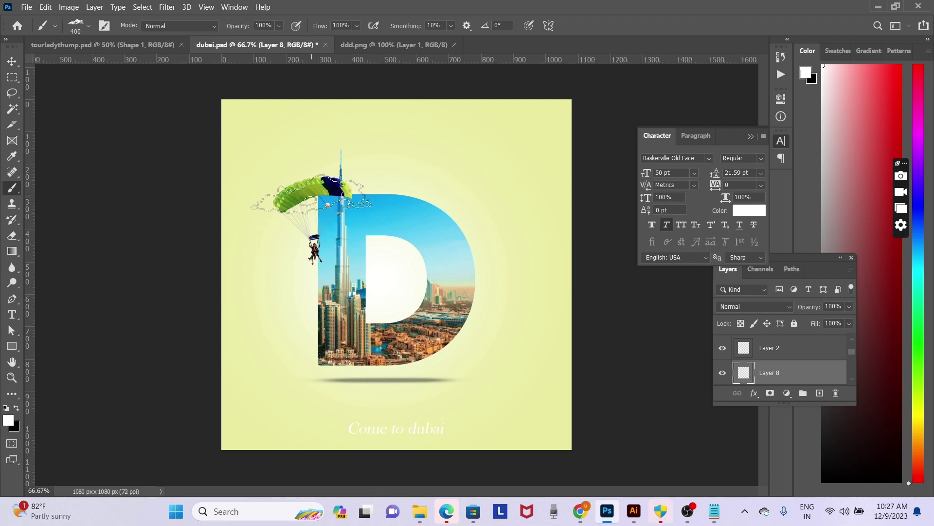
pyautogui.click(311, 194)
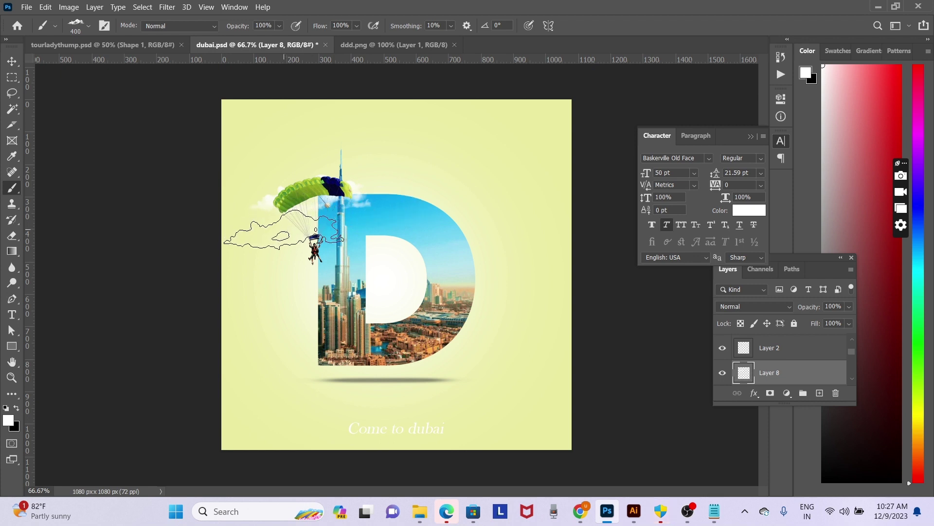
pyautogui.click(292, 229)
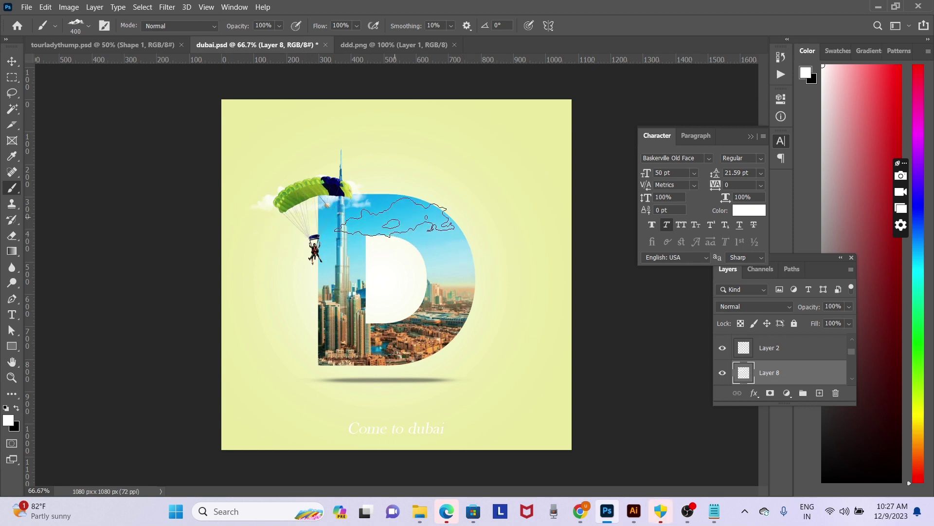
# On new Layer 9, stamp a 400 px white cloud over the top of the D
pyautogui.rightClick(398, 218)
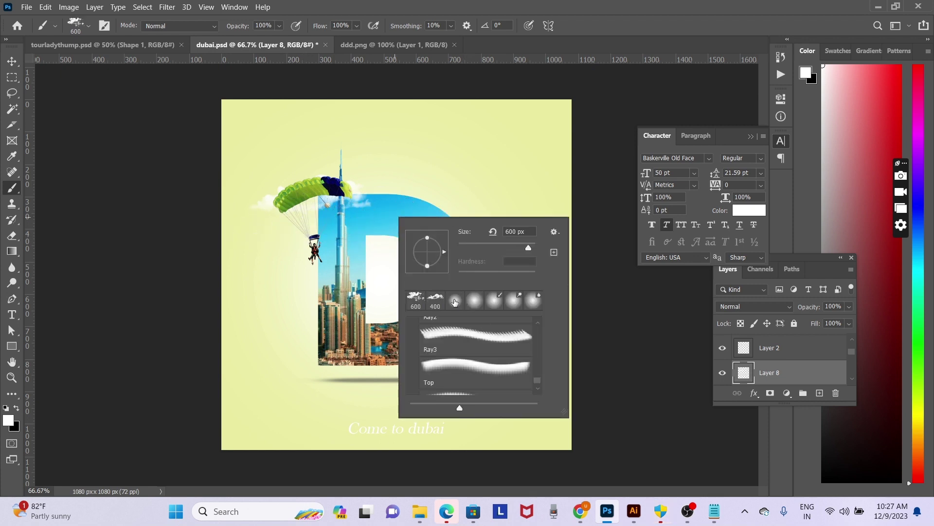
pyautogui.doubleClick(454, 299)
pyautogui.hotkey('ctrl', 'shift', 'n')
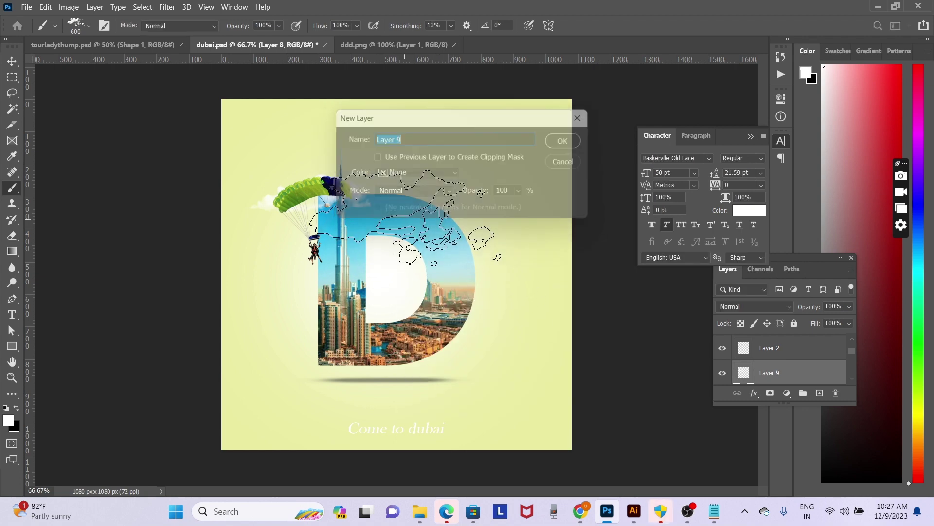
pyautogui.press('Return')
pyautogui.press('[')
pyautogui.press('[')
pyautogui.click(390, 203)
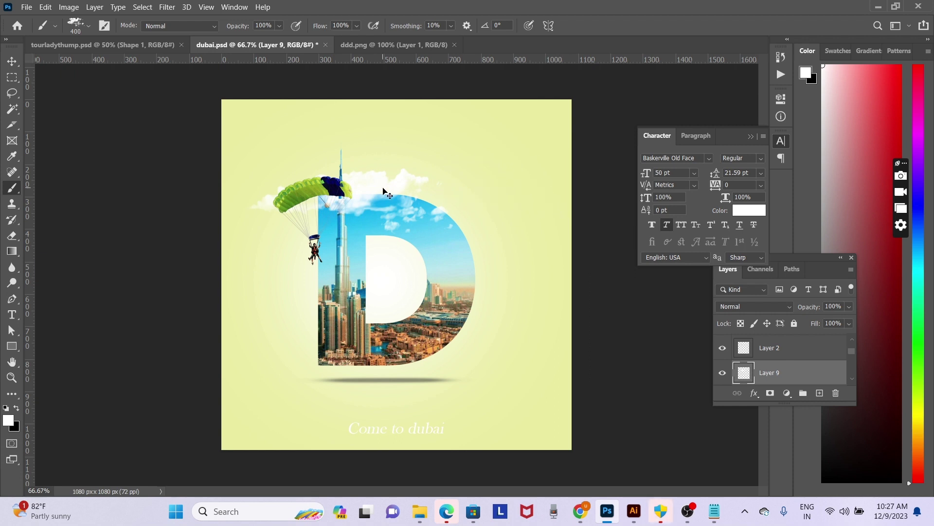
pyautogui.hotkey('ctrl', 'z')
pyautogui.click(323, 169)
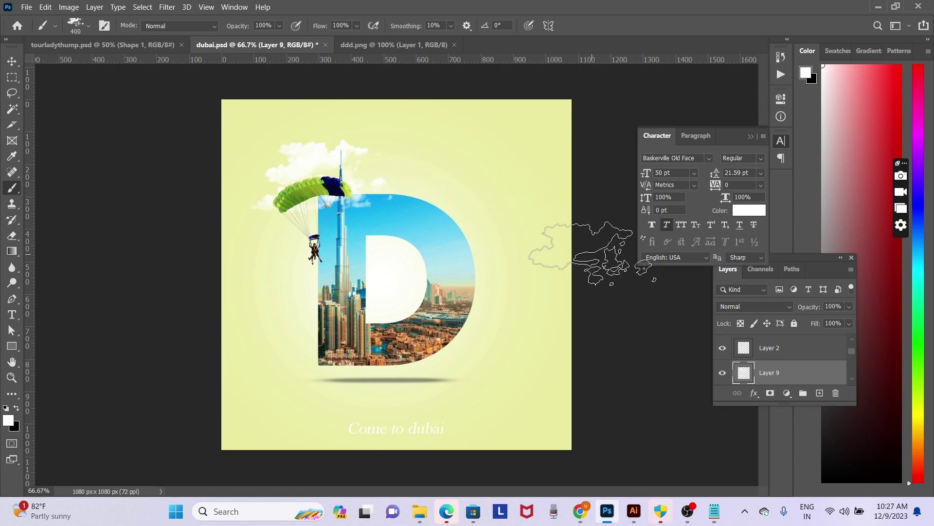
pyautogui.hotkey('ctrl', 'z')
pyautogui.click(379, 217)
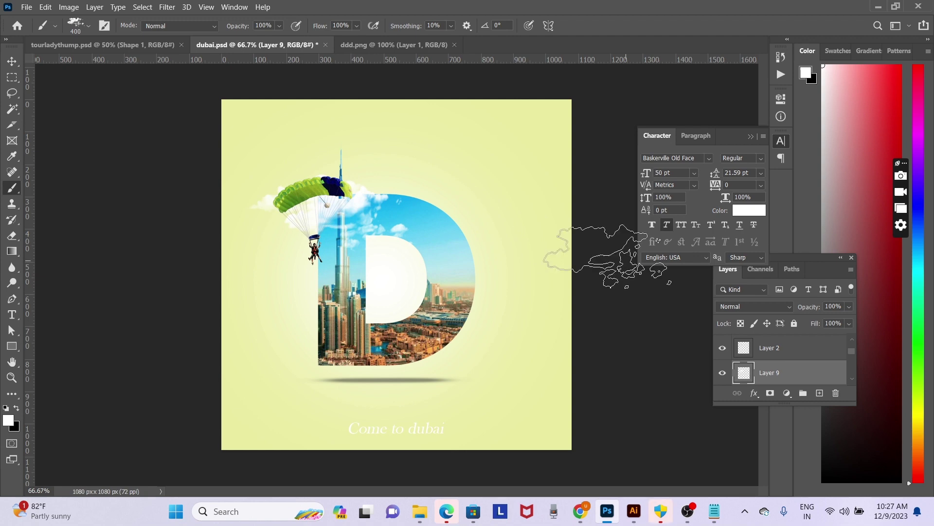
pyautogui.press('v')
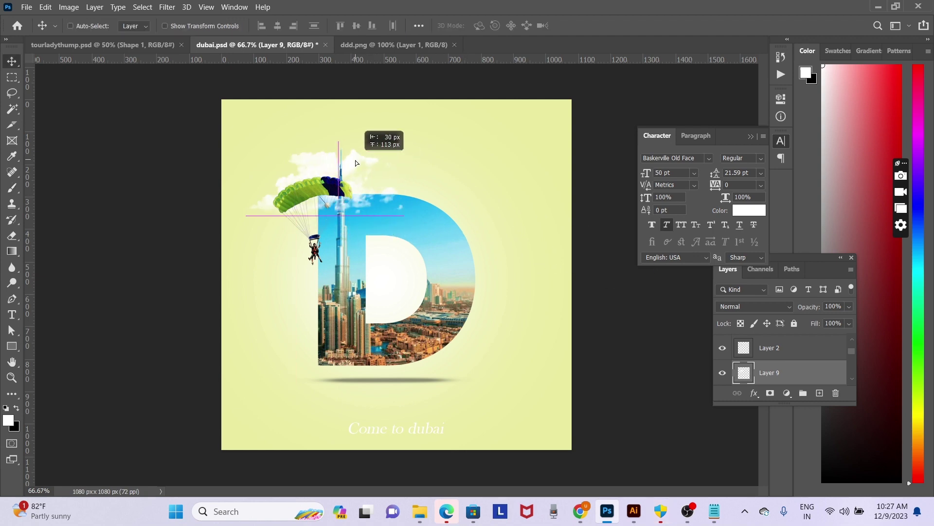